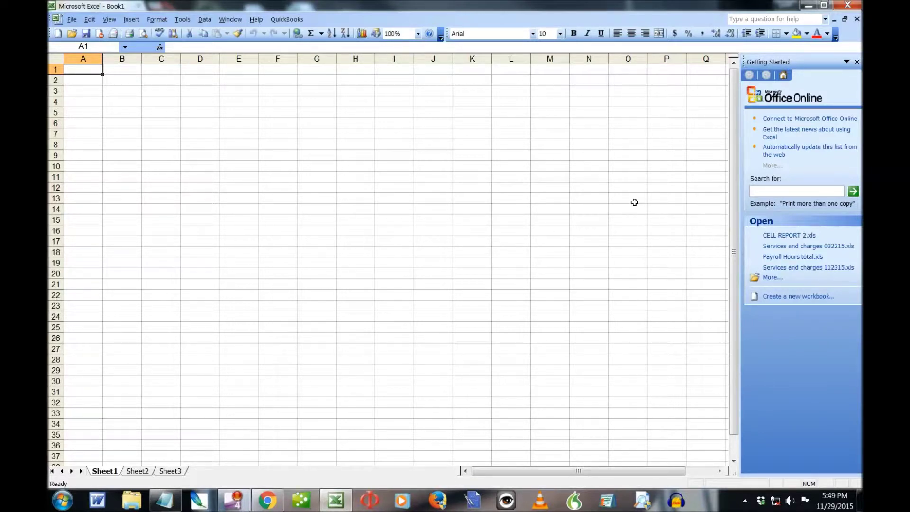
- Close the Getting Started task pane so the blank worksheet fills the window
left_click(856, 62)
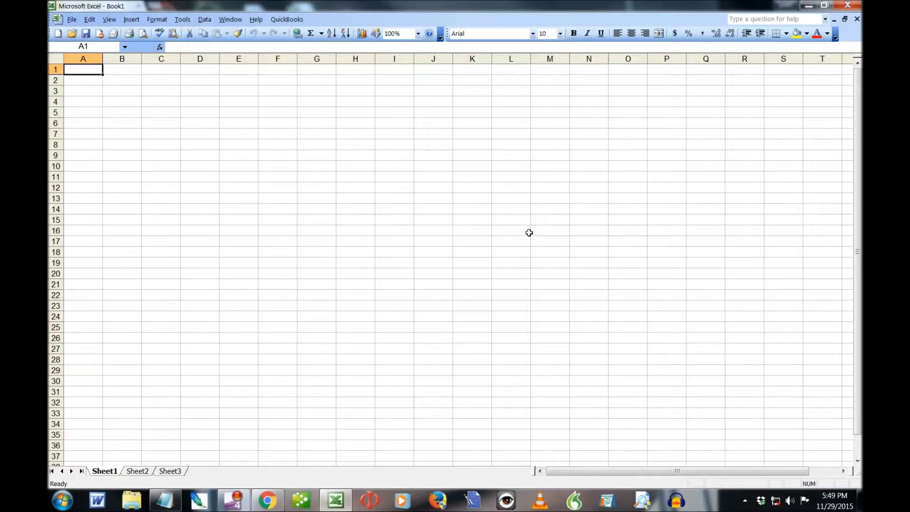
- Set all of Sheet1 to 26-point text and widen every column to 26.00
key("ctrl+a")
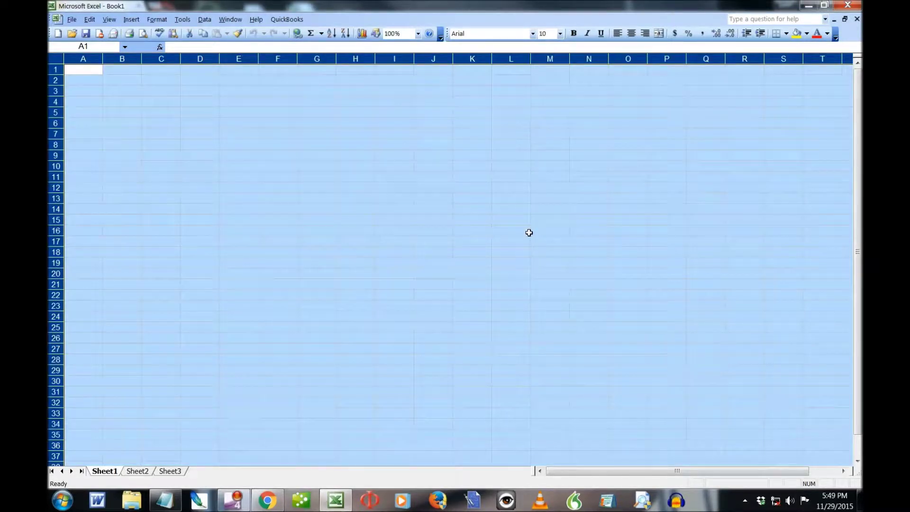
left_click(560, 35)
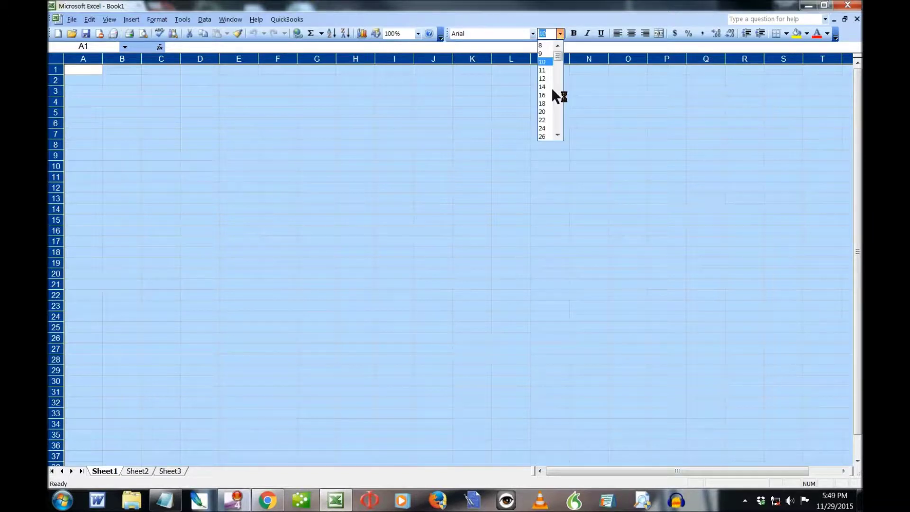
left_click(542, 138)
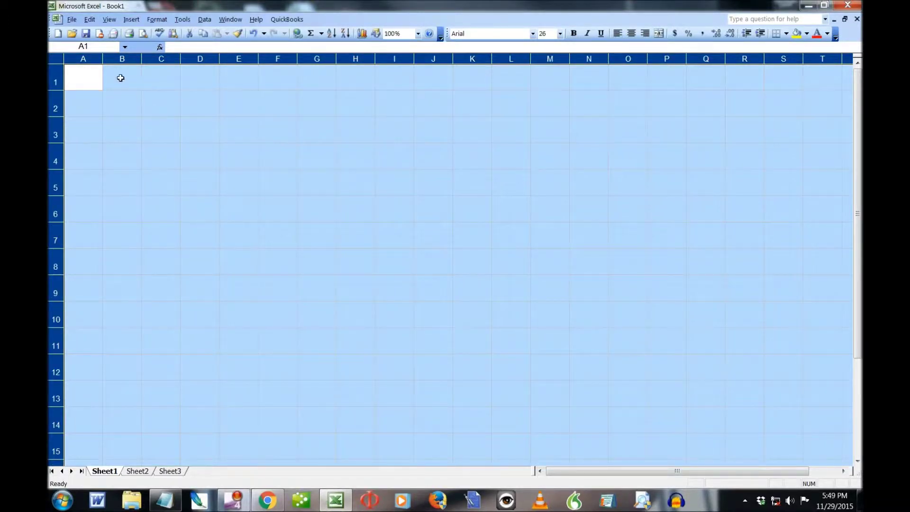
left_click_drag(102, 58, 180, 62)
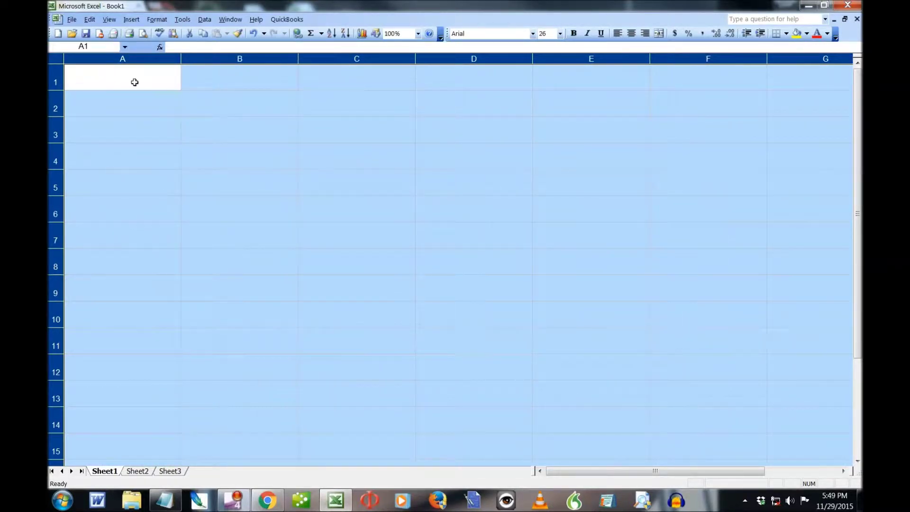
- On Sheet2, apply 26-point text to all cells and widen every column to 26.11
left_click(138, 471)
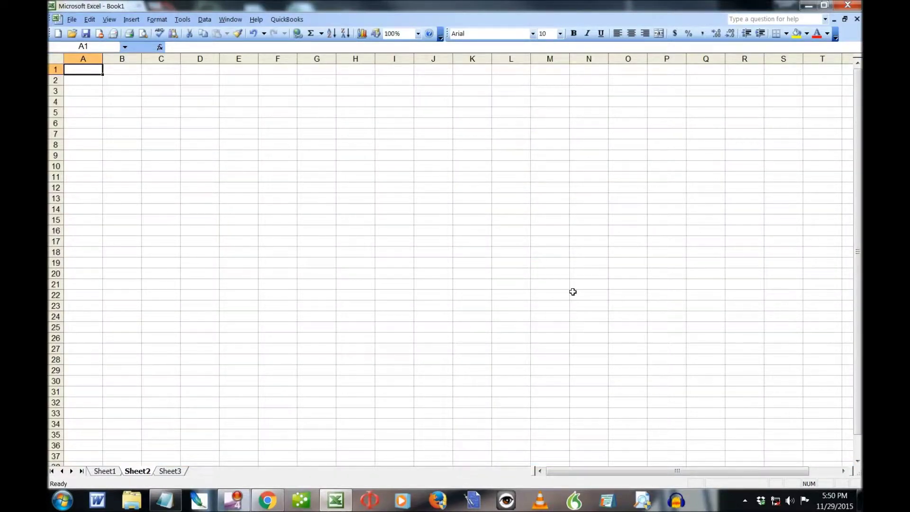
key("ctrl+a")
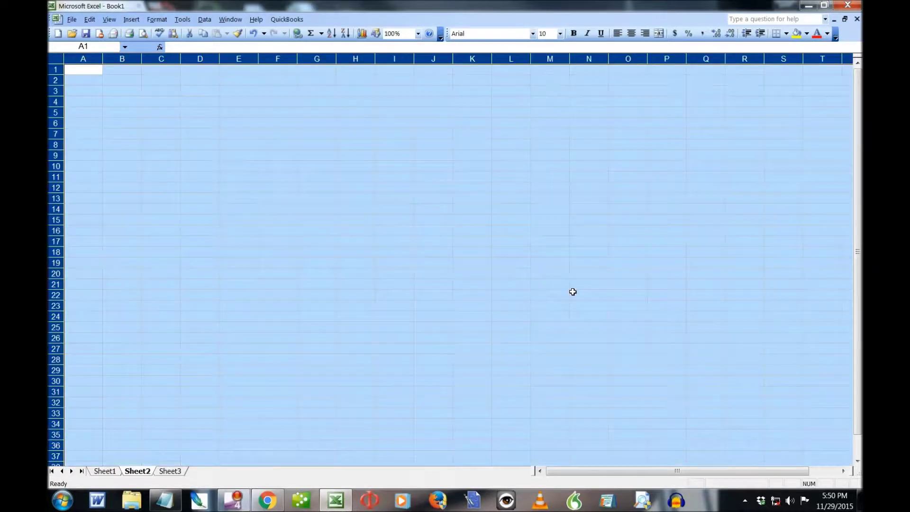
left_click(560, 33)
left_click(546, 137)
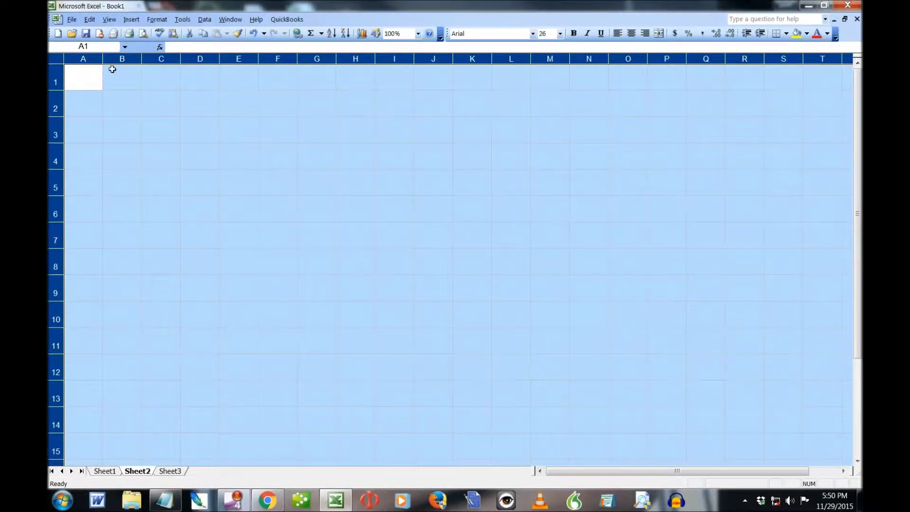
left_click_drag(103, 65, 183, 67)
- Select cell B1 on Sheet2, then return to Sheet1
left_click(141, 75)
left_click(242, 71)
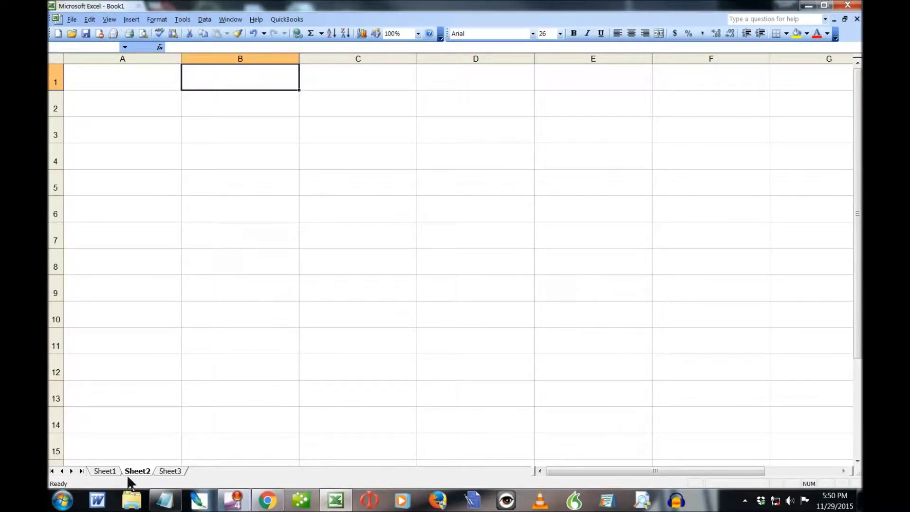
left_click(108, 471)
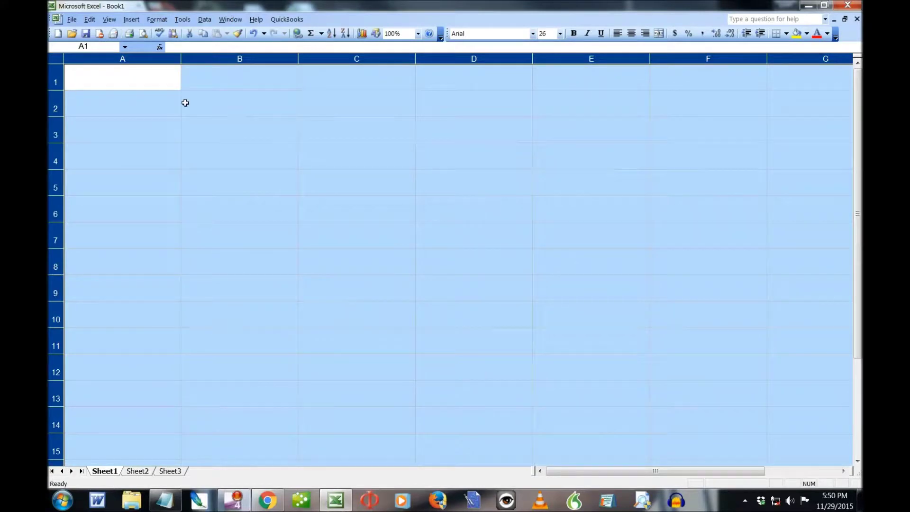
- Check cells A1, B1 and C1 on Sheet1, then go back to Sheet2
left_click(235, 83)
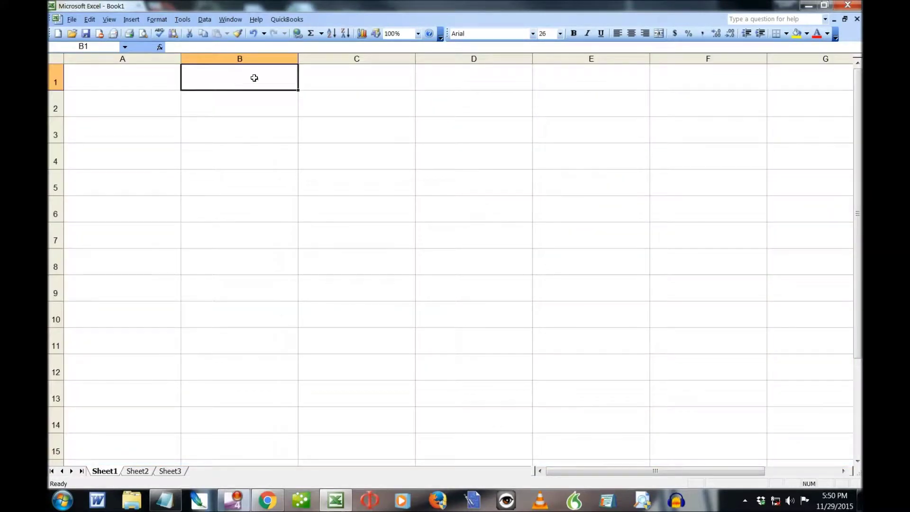
left_click(119, 72)
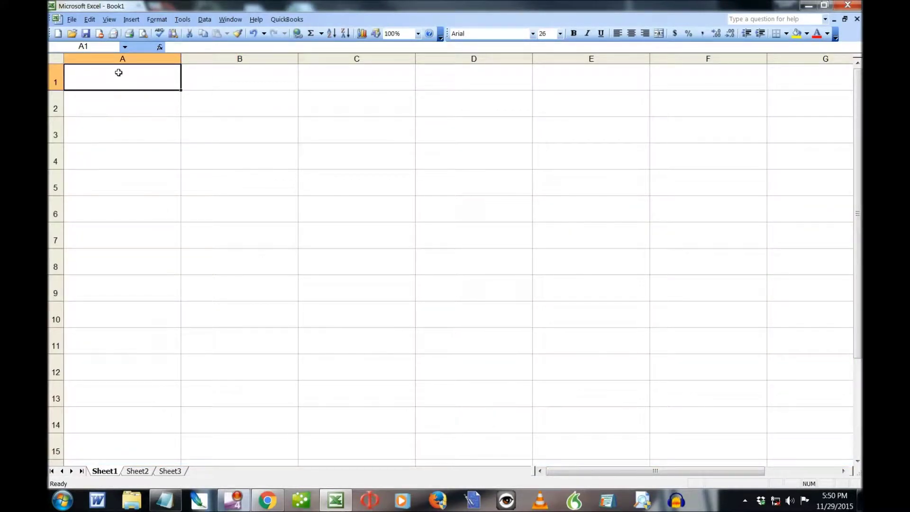
left_click(222, 73)
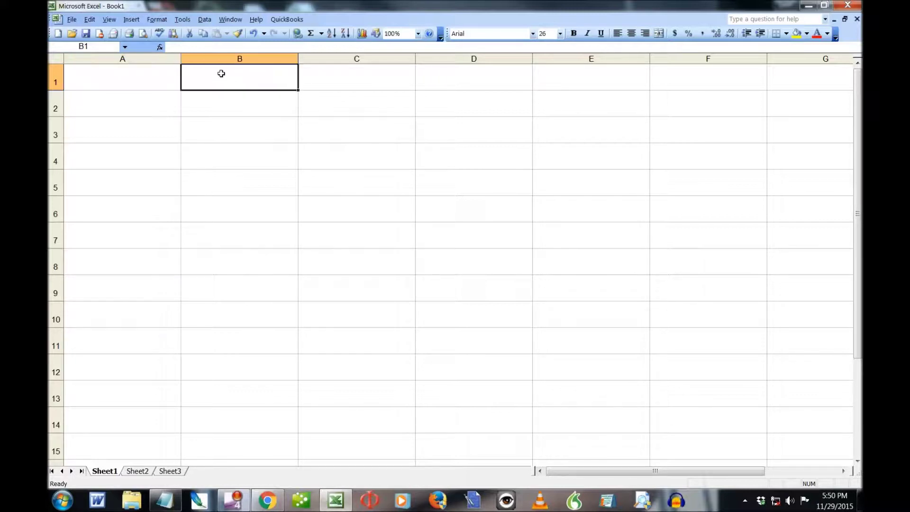
left_click(355, 79)
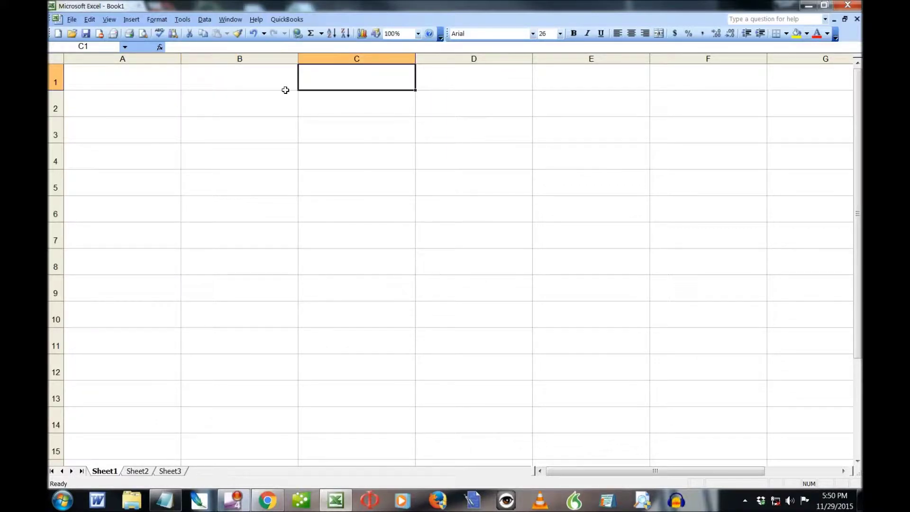
left_click(213, 80)
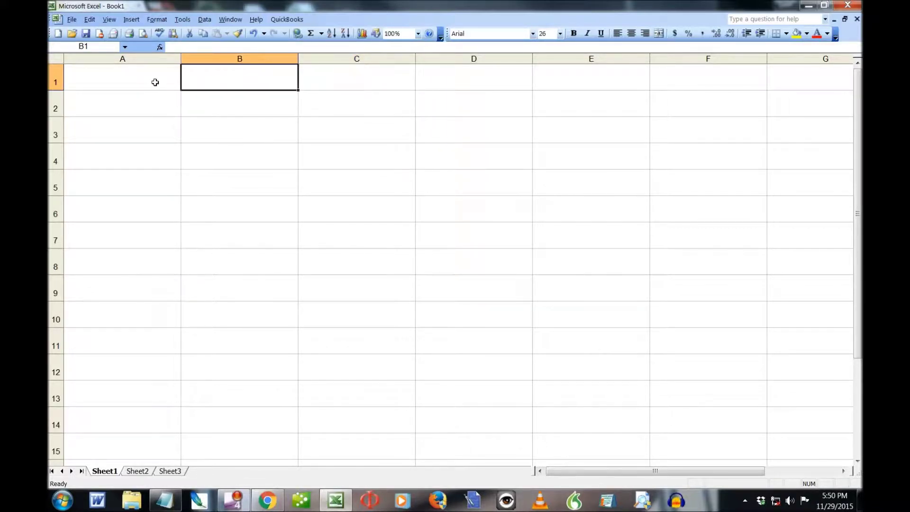
left_click(108, 76)
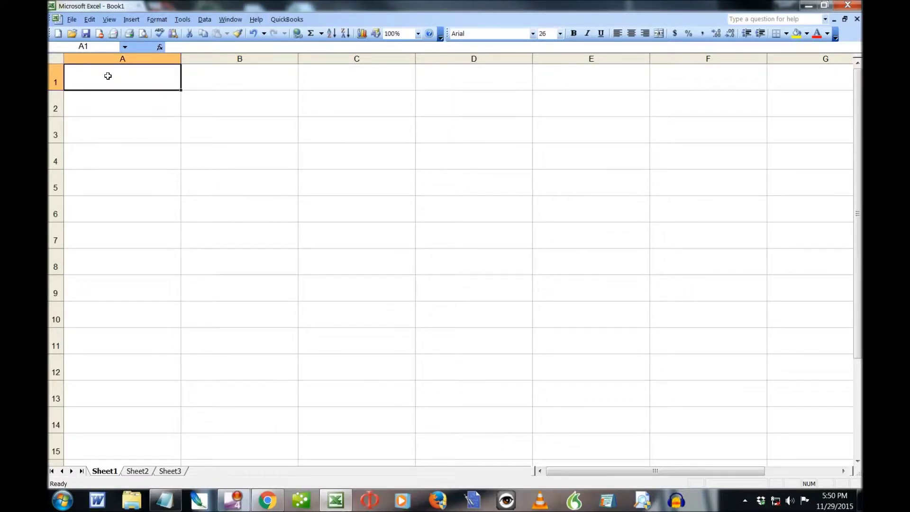
left_click(250, 82)
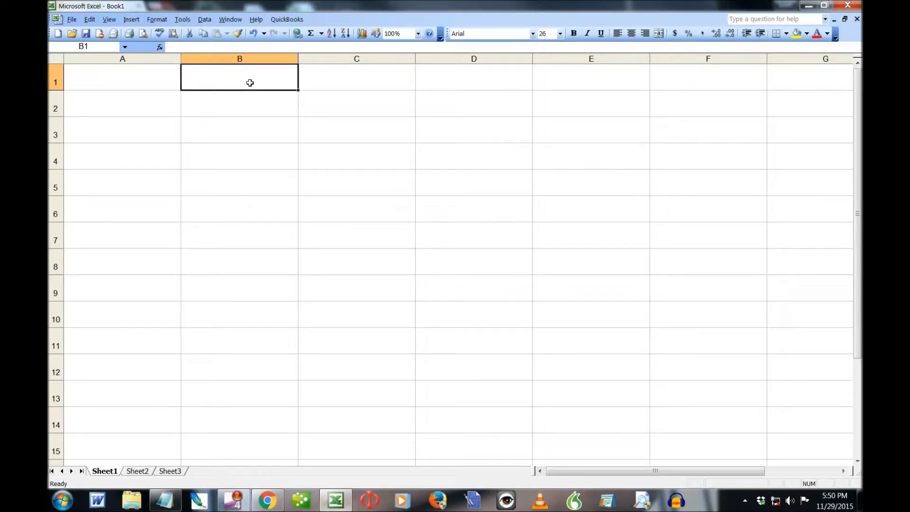
left_click(388, 84)
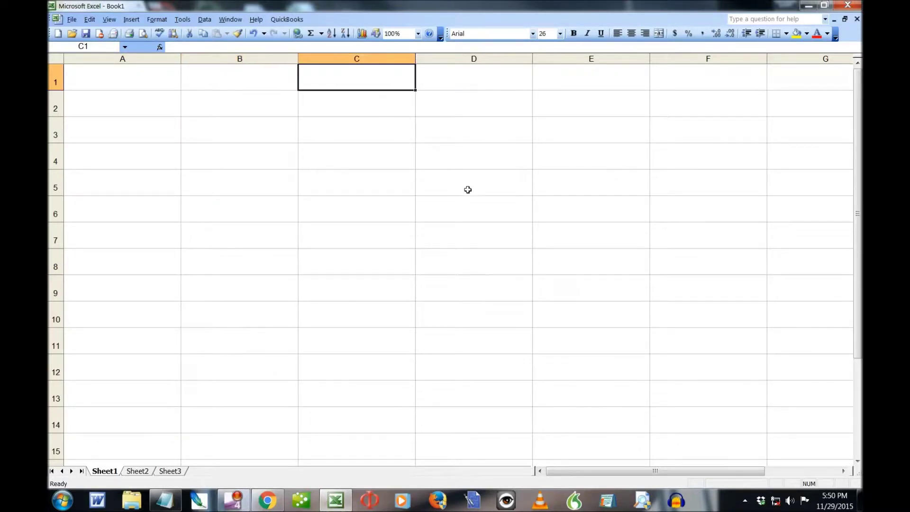
left_click(141, 82)
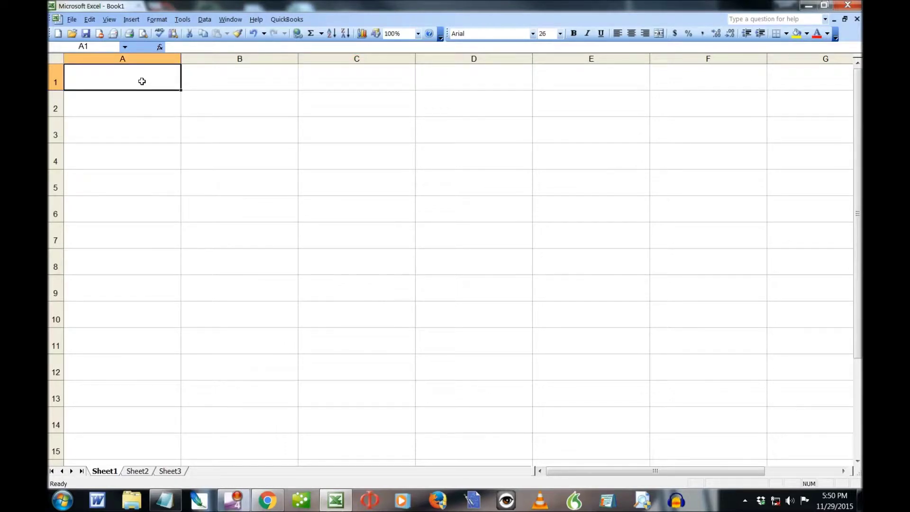
left_click(136, 471)
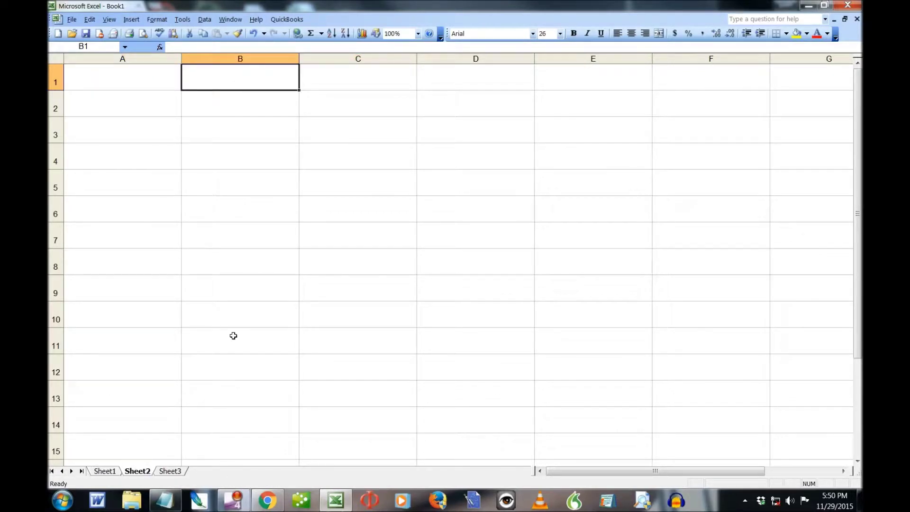
- Enter the headings Name 1, Address 1 and Phone 1 into A1:C1 of Sheet2
left_click(120, 75)
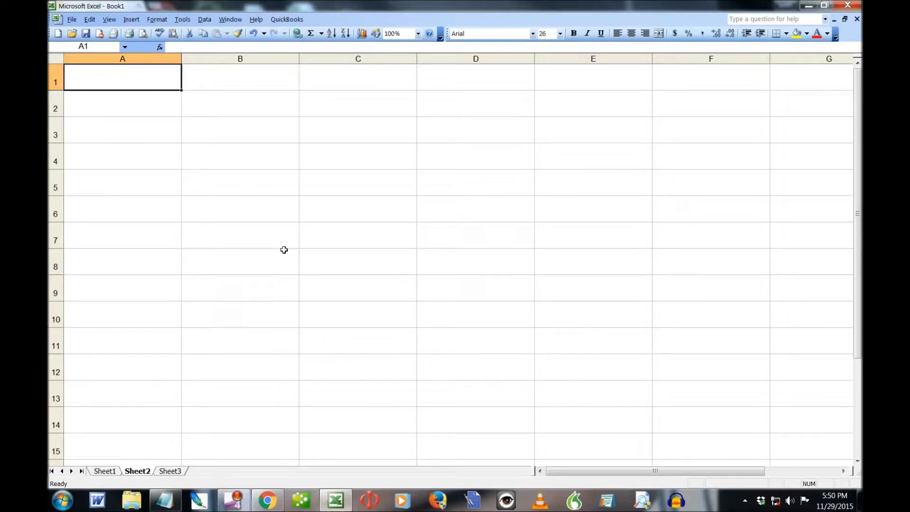
type("N")
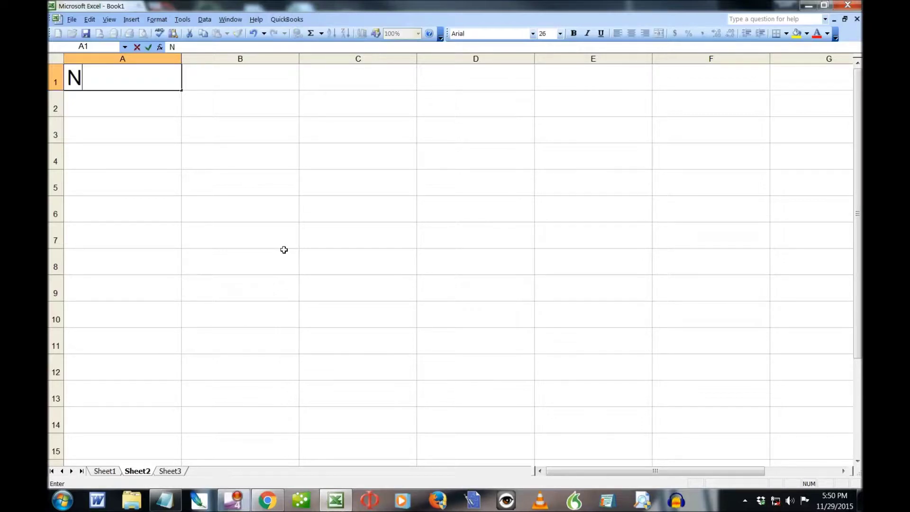
type("ame 1")
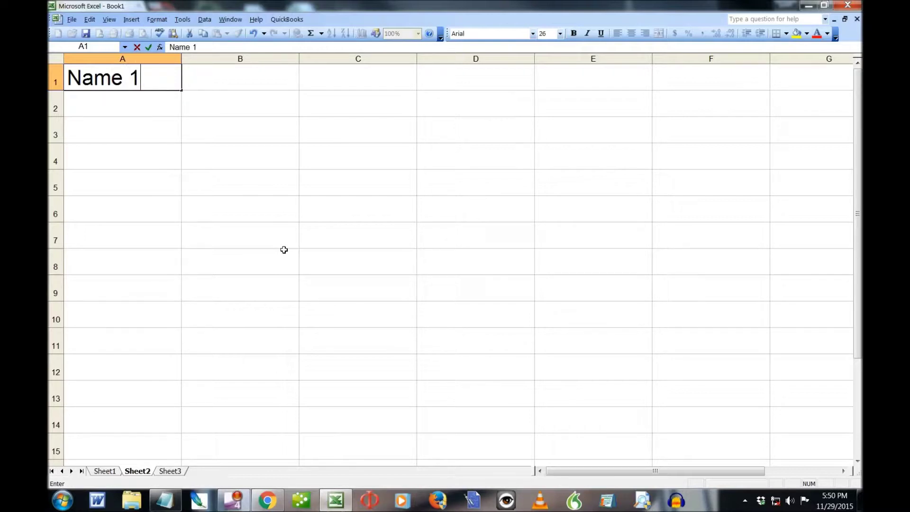
key("Tab")
type("A")
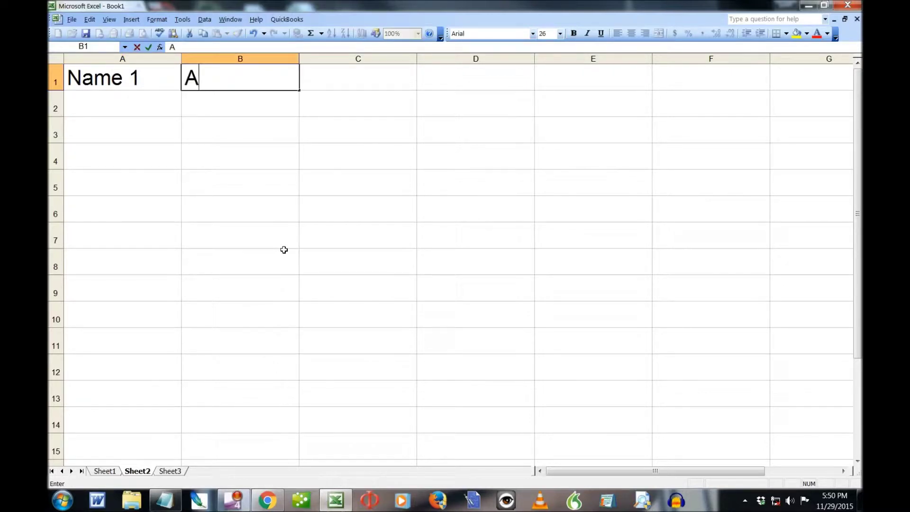
type("ddress")
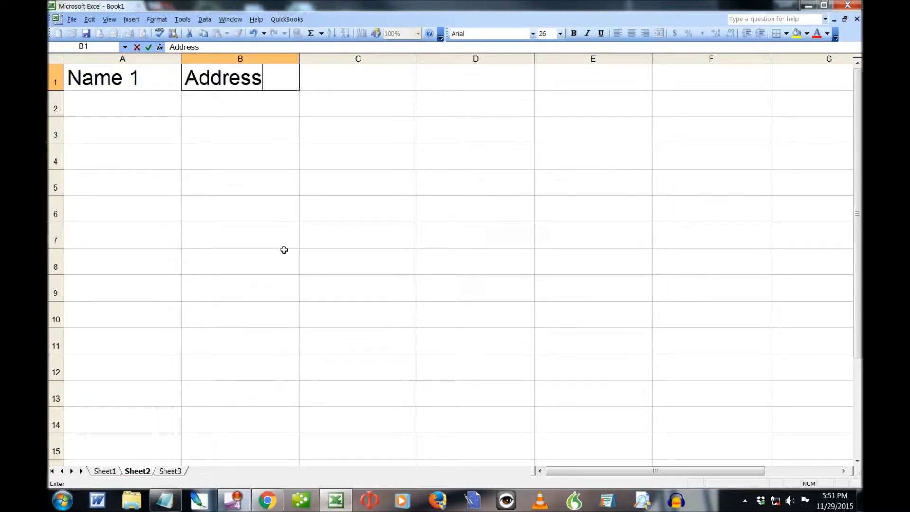
type(" 1")
key("Tab")
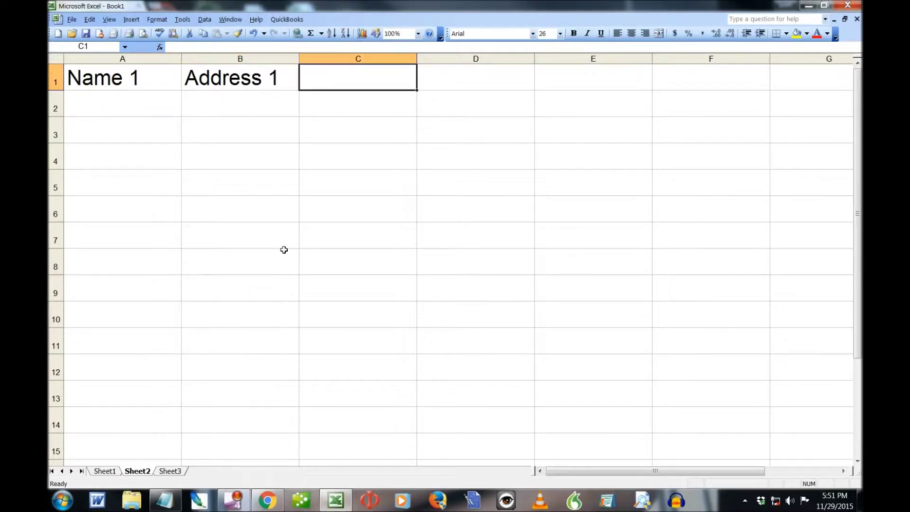
type("Phone")
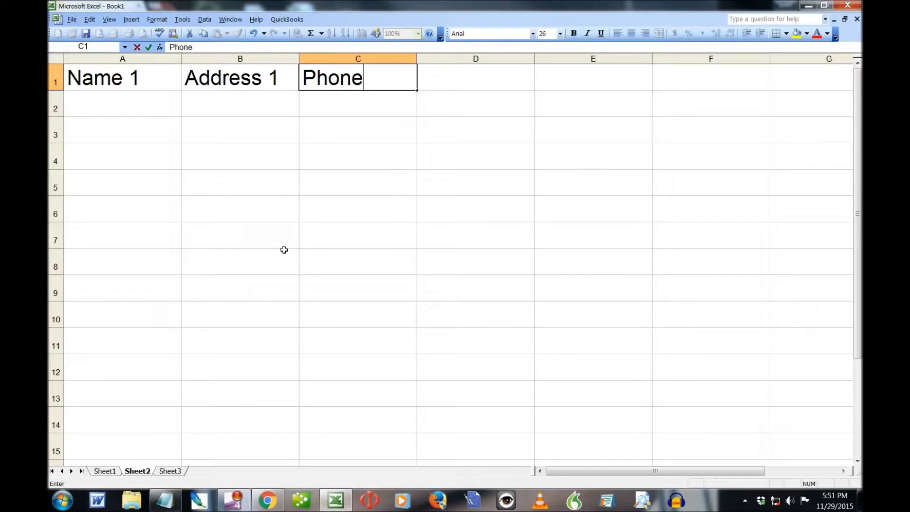
type(" 1")
left_click(146, 83)
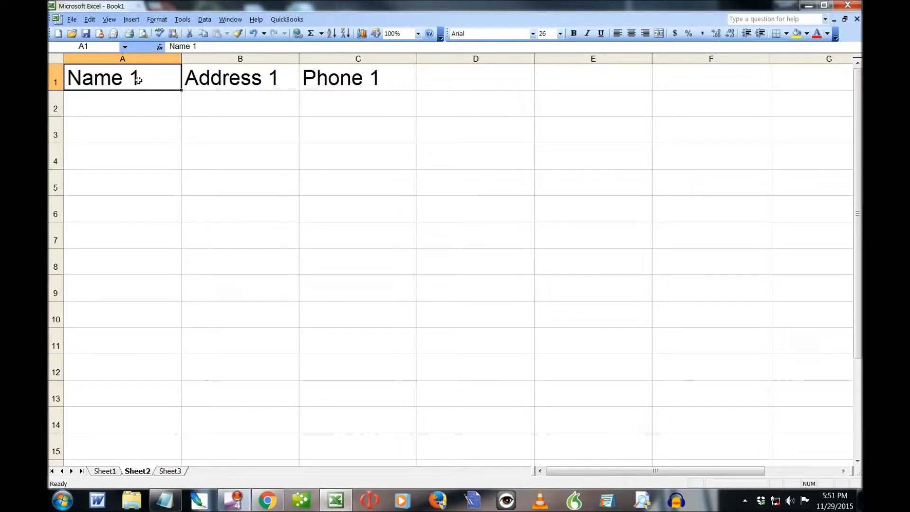
left_click(257, 79)
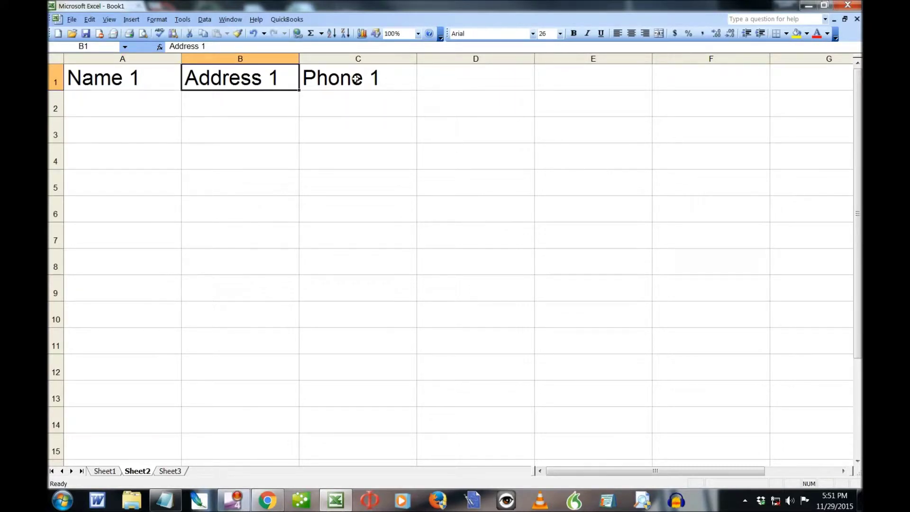
left_click(374, 84)
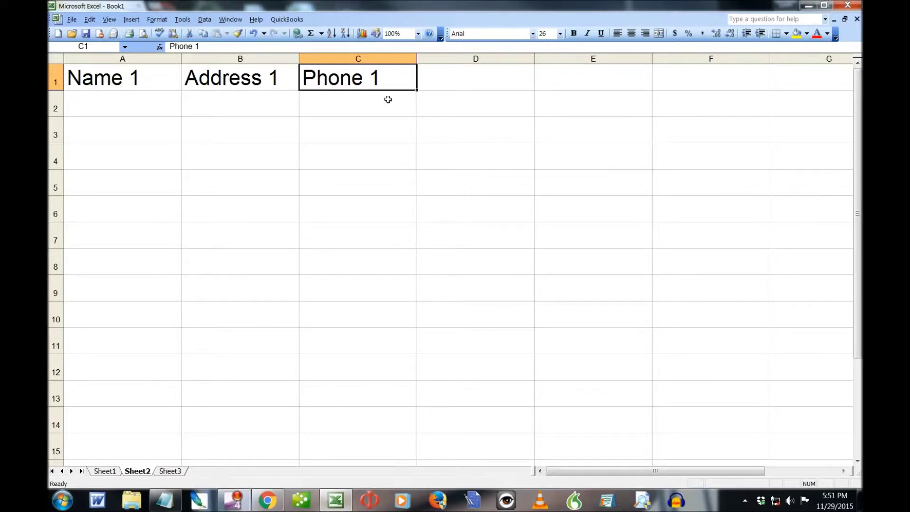
- Fill A1:C1 down to row 38, numbering Name, Address and Phone 2 to 38
left_click(127, 79)
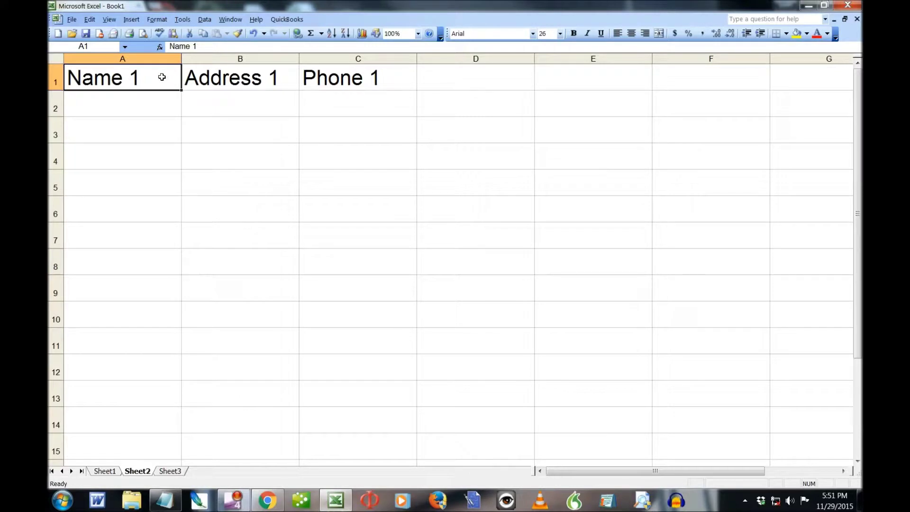
left_click_drag(161, 77, 404, 92)
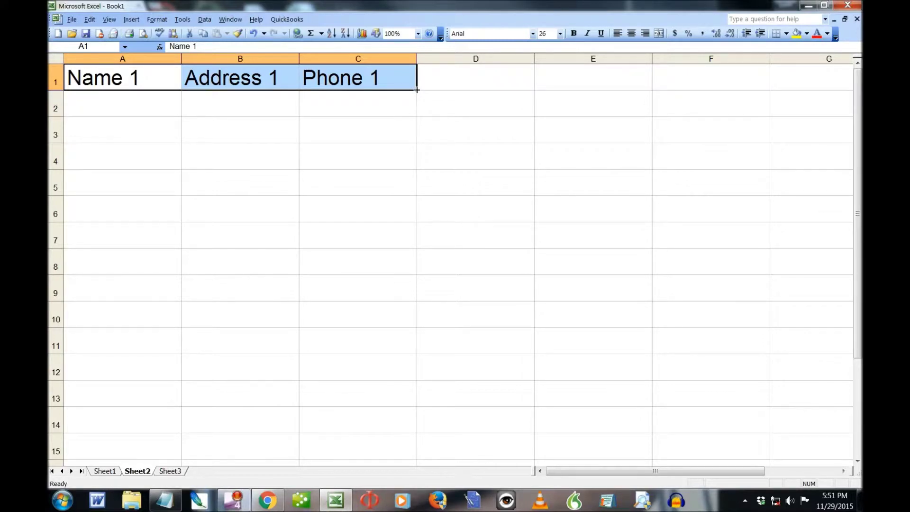
left_click_drag(417, 89, 425, 459)
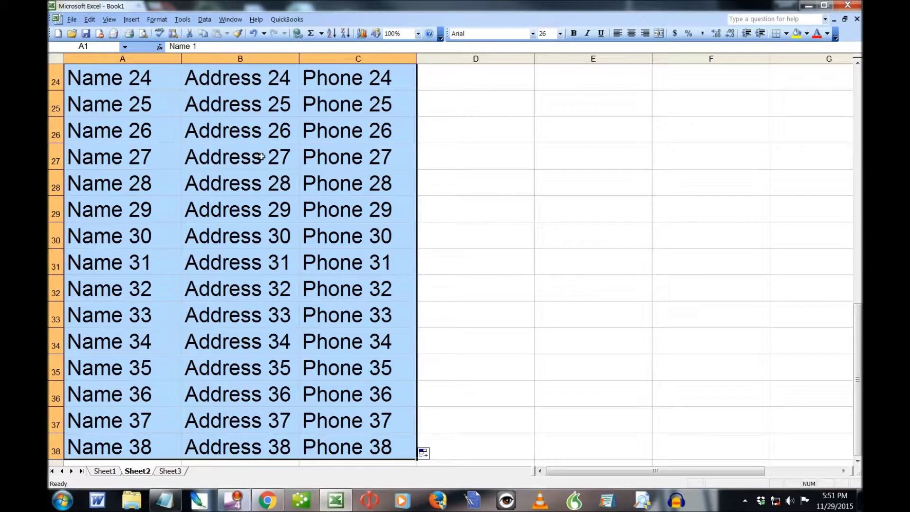
scroll(257, 163, "up", 8)
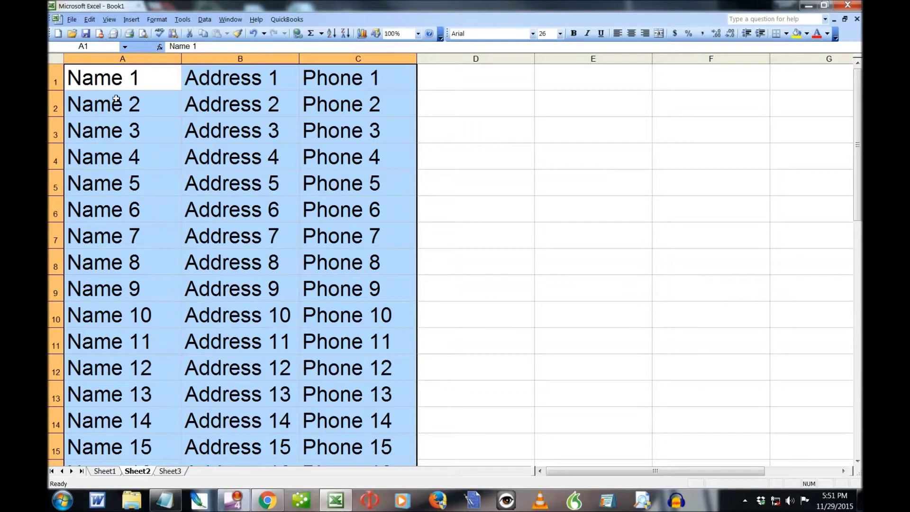
left_click(119, 98)
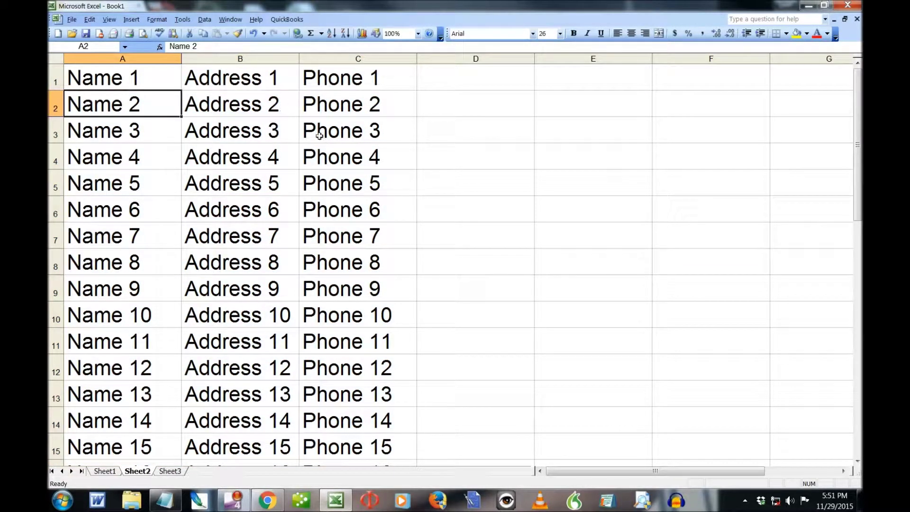
- Select columns A to C on Sheet2, return to A1, then switch to Sheet1
left_click(123, 55)
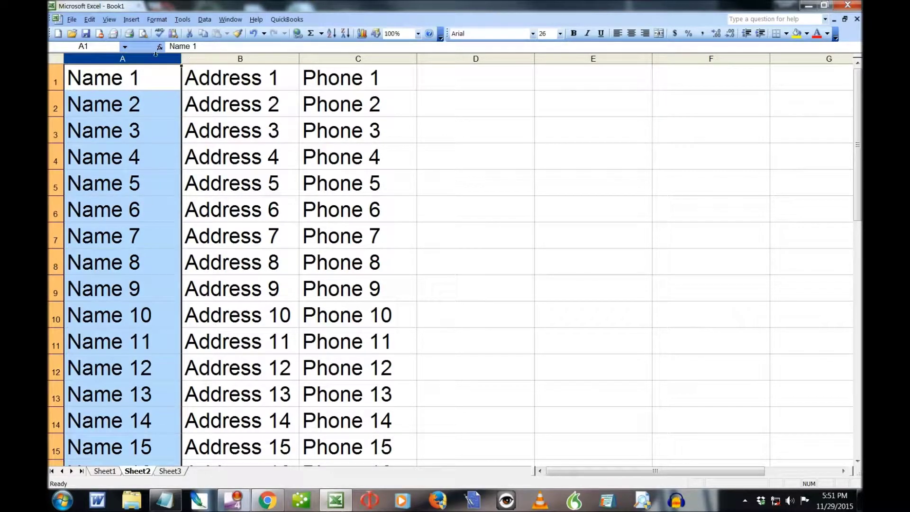
left_click(217, 57)
left_click(358, 59)
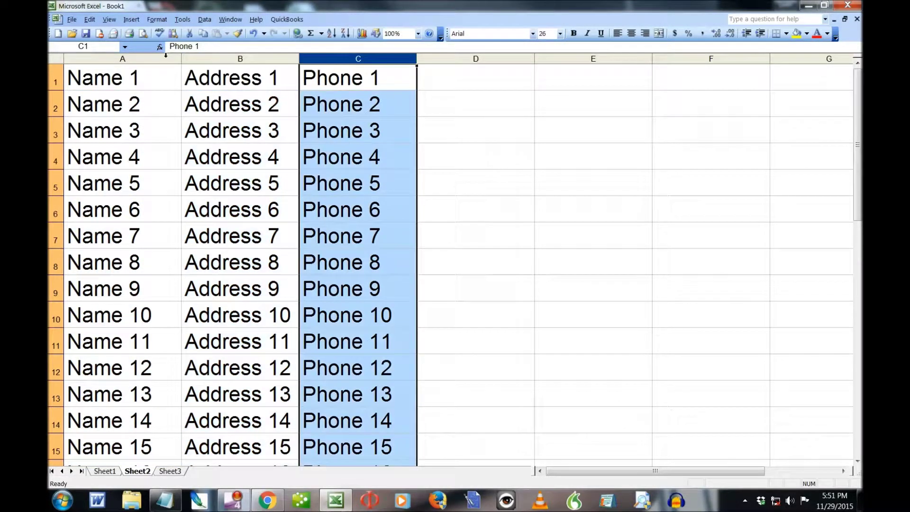
left_click(85, 46)
key("BackSpace")
left_click(149, 83)
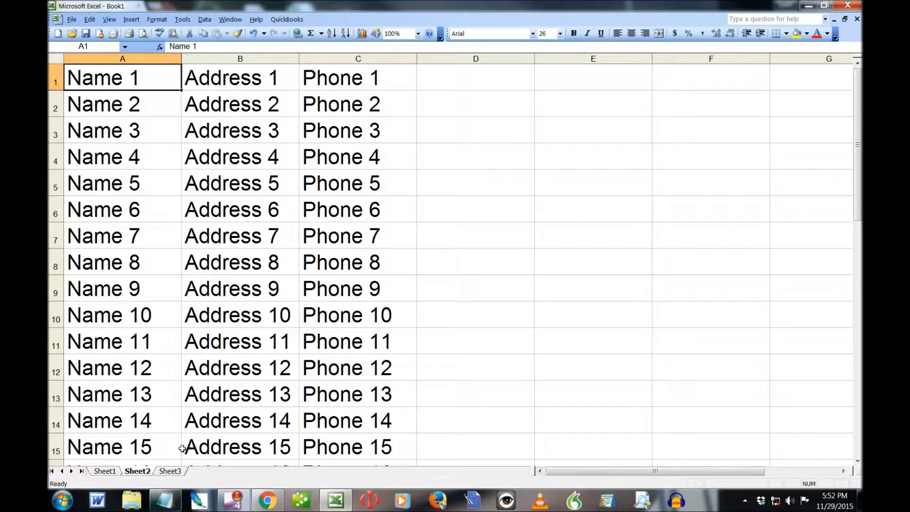
left_click(106, 471)
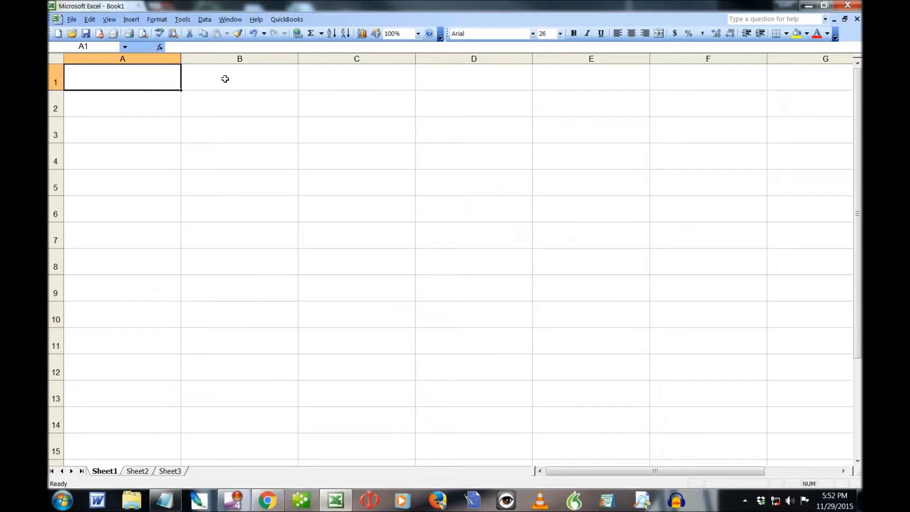
- Select B1 on Sheet1 and open the Insert Function dialog
left_click(253, 76)
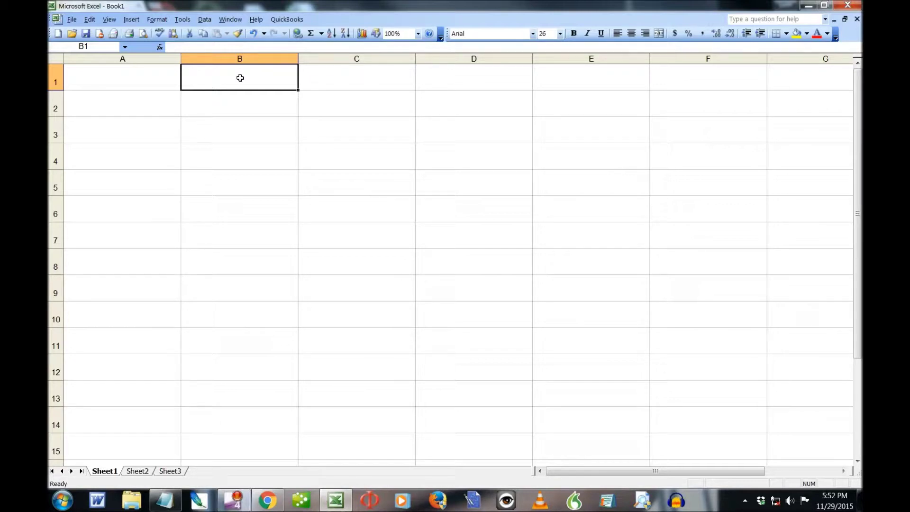
left_click(130, 19)
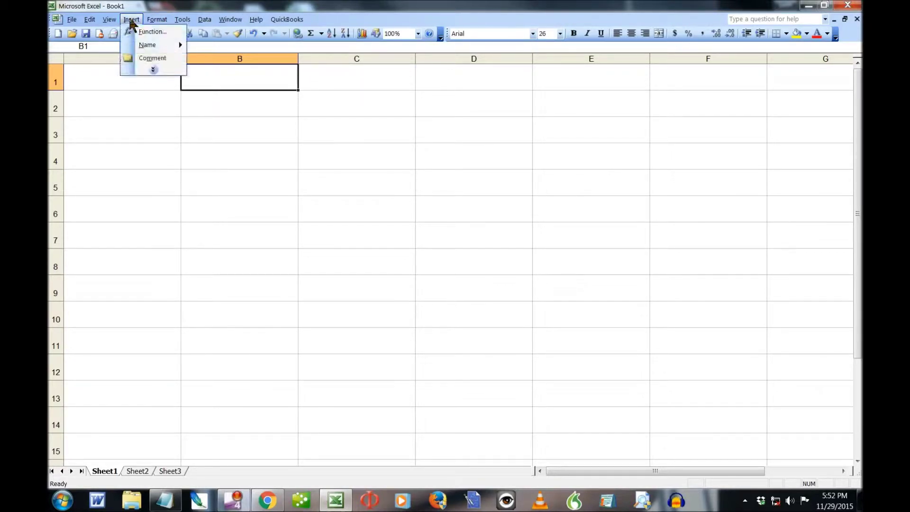
left_click(161, 32)
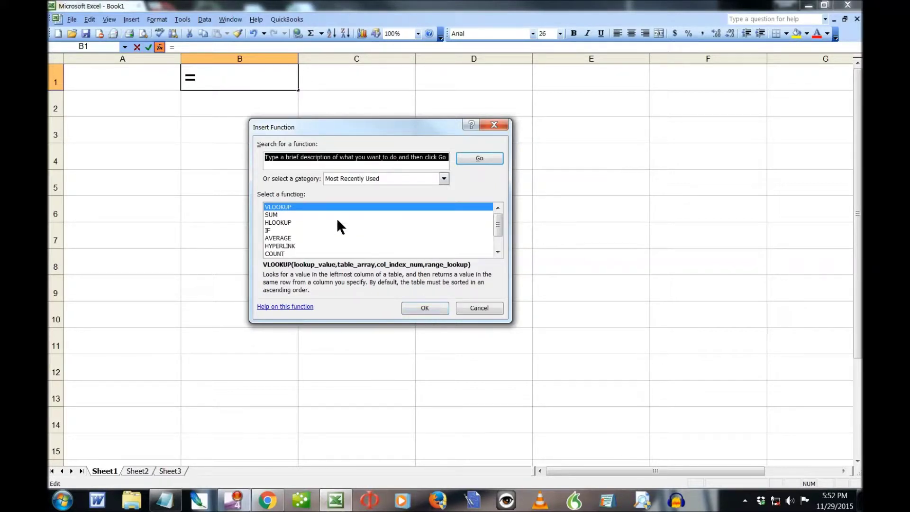
- Choose VLOOKUP with A1 as lookup value and Sheet2 columns A:C as the table array
left_click(432, 308)
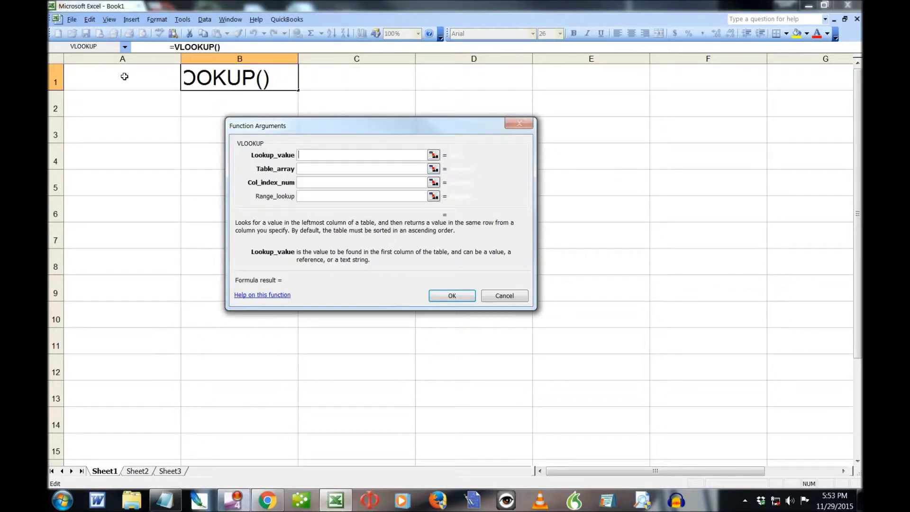
left_click(124, 76)
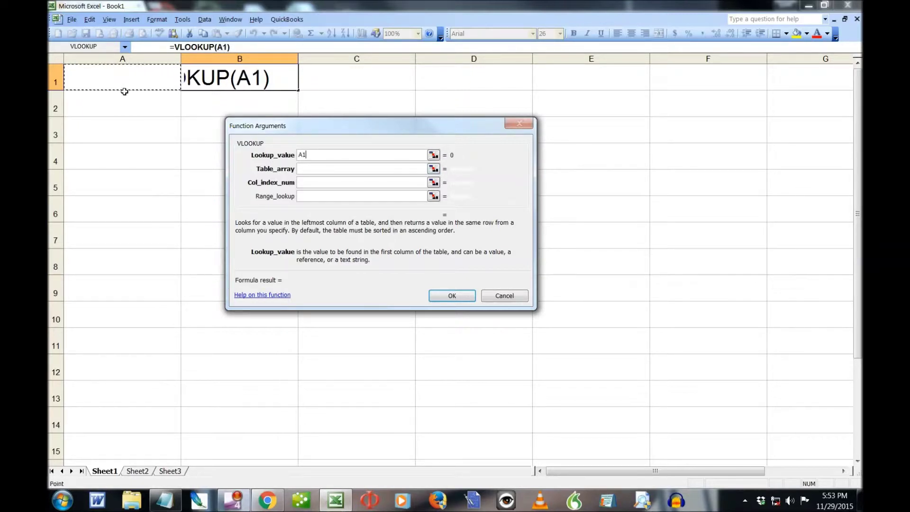
left_click(304, 167)
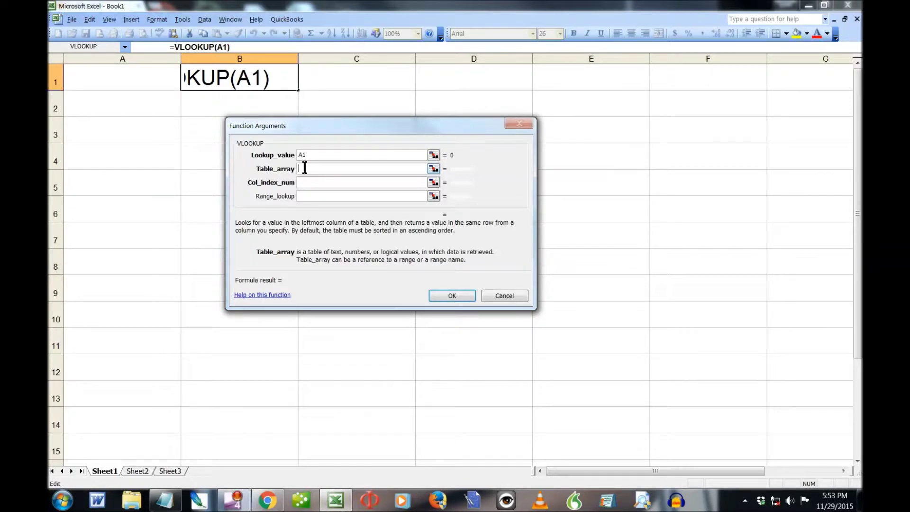
left_click(136, 470)
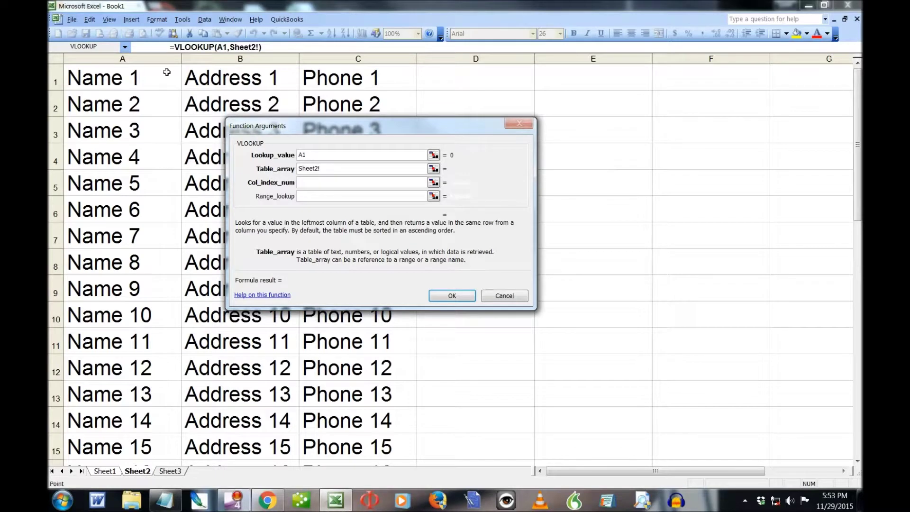
left_click_drag(135, 58, 337, 56)
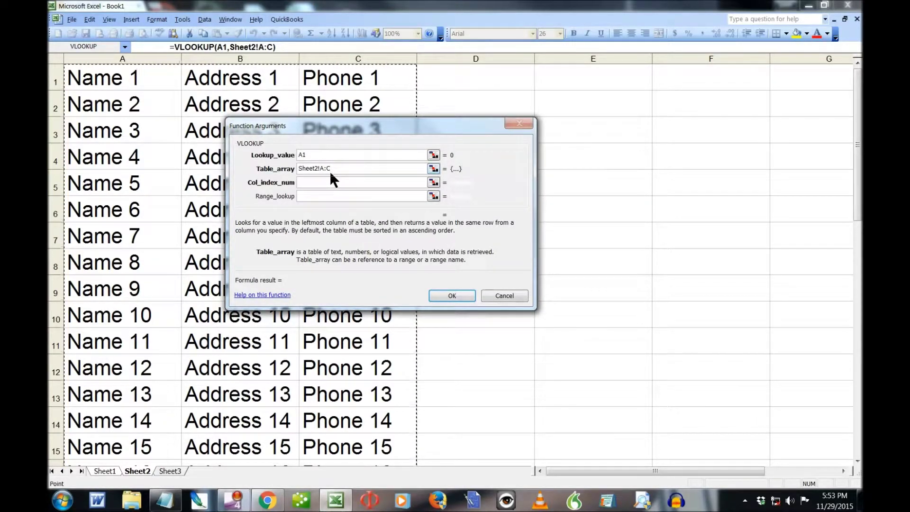
left_click(301, 183)
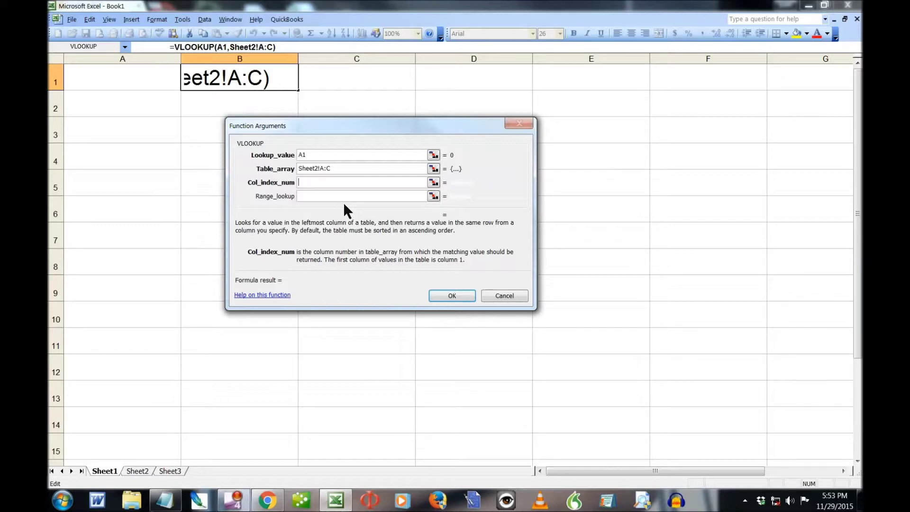
- Set column index 2 and range lookup False, completing =VLOOKUP(A1,Sheet2!A:C,2,FALSE)
type("2")
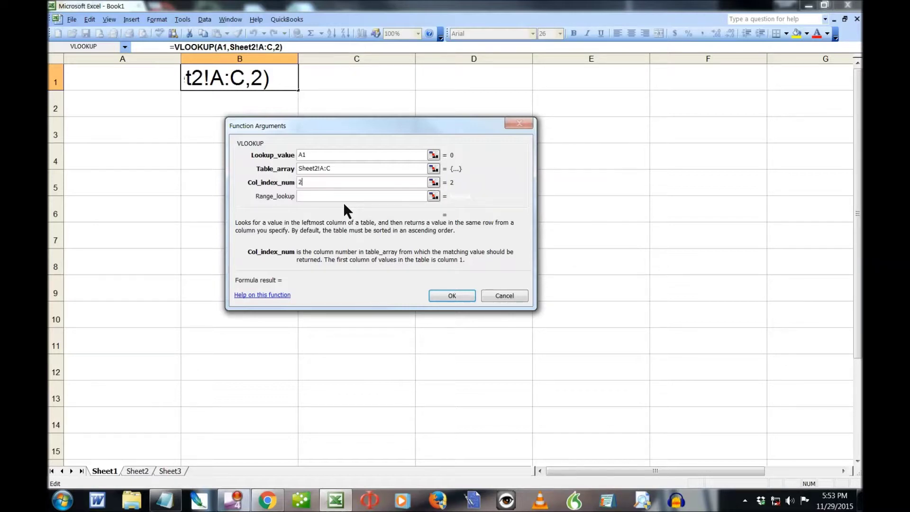
left_click(315, 196)
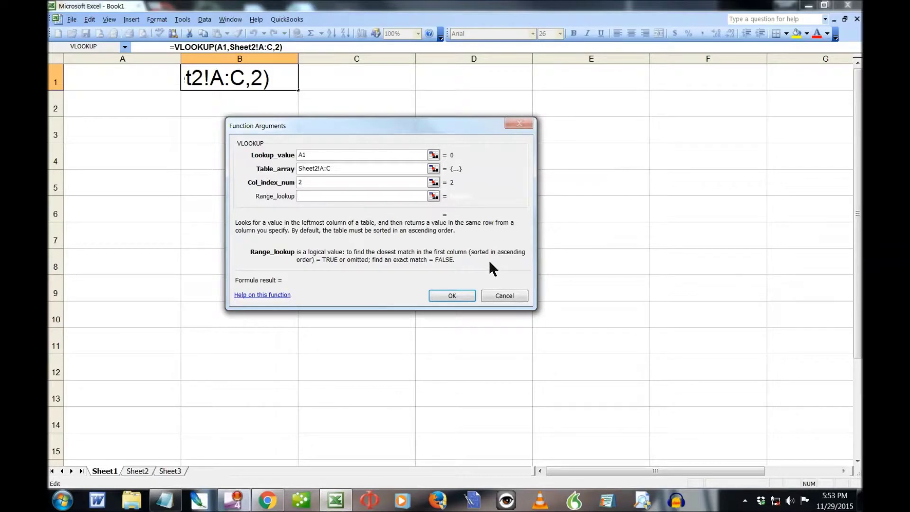
type("F")
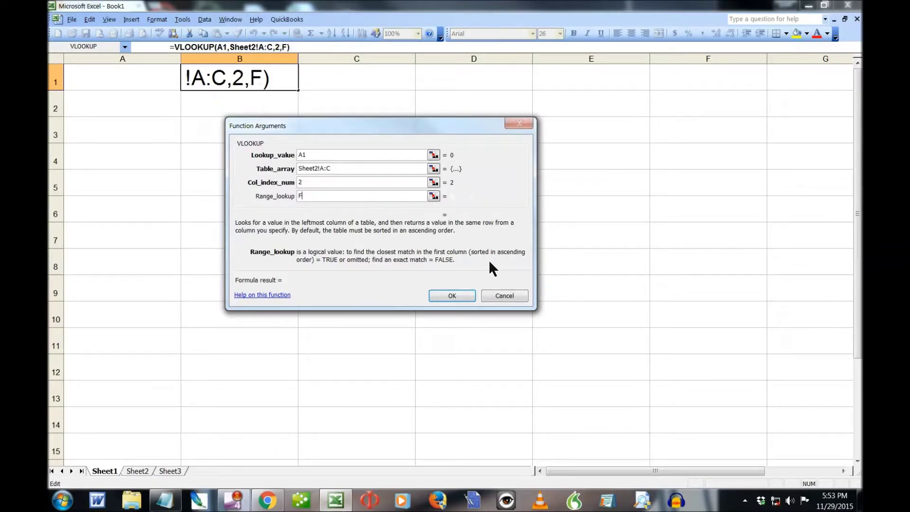
type("alse")
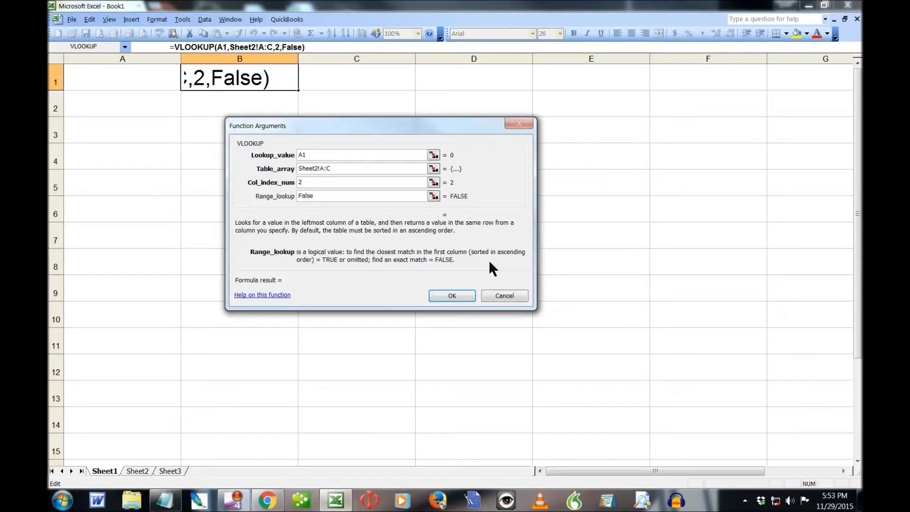
left_click(453, 296)
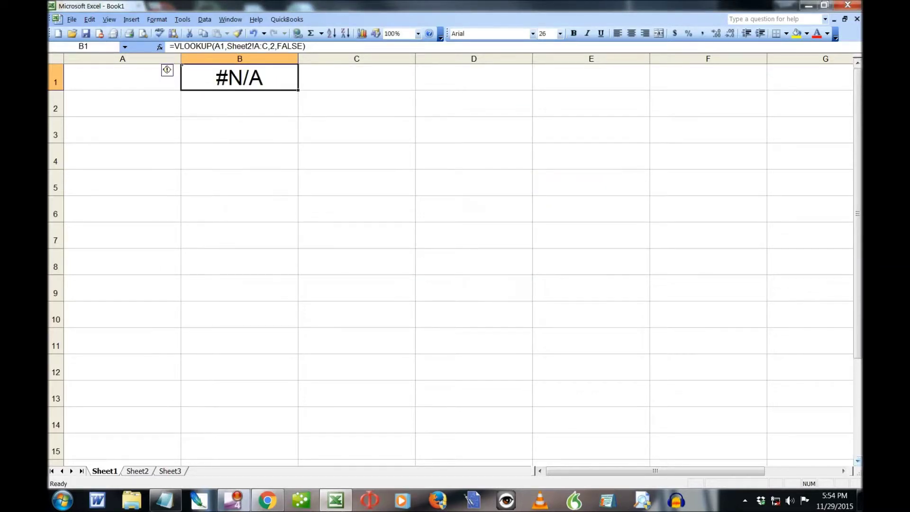
- Enter 'name 8' in A1 so B1's VLOOKUP returns Address 8
left_click(88, 82)
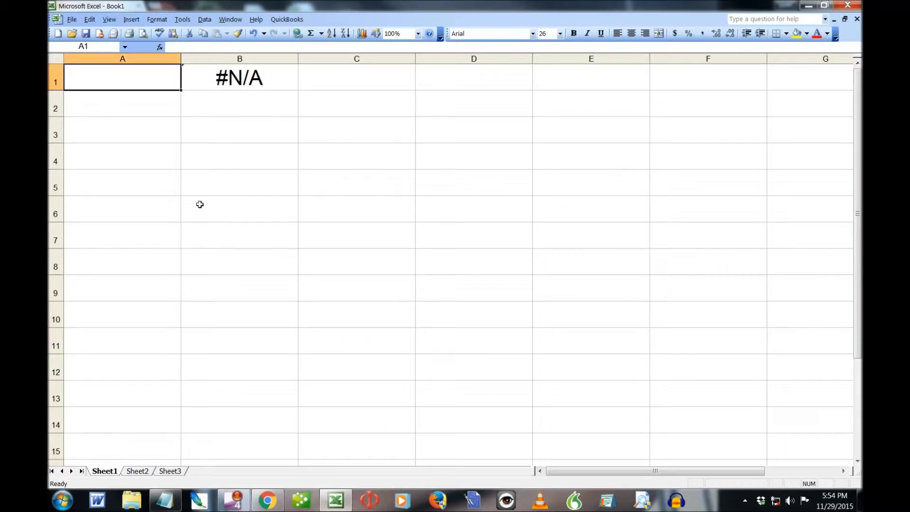
type("name 8")
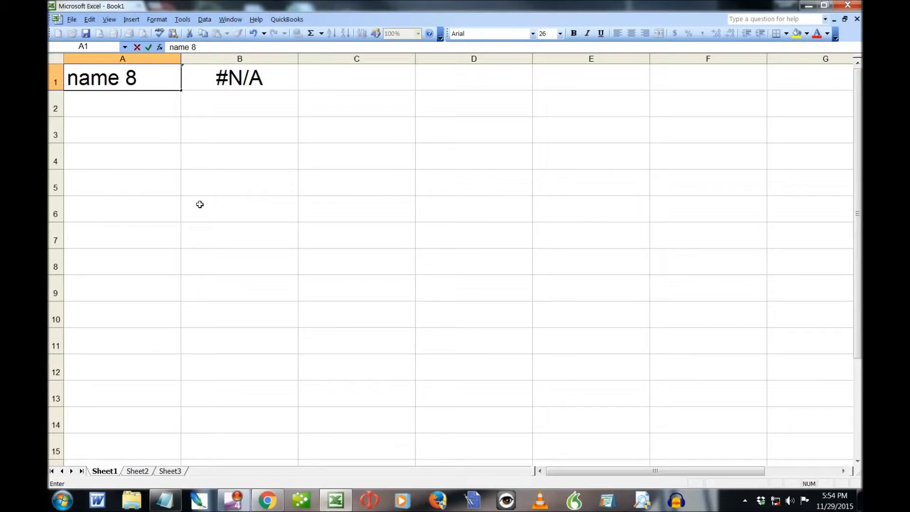
key("Return")
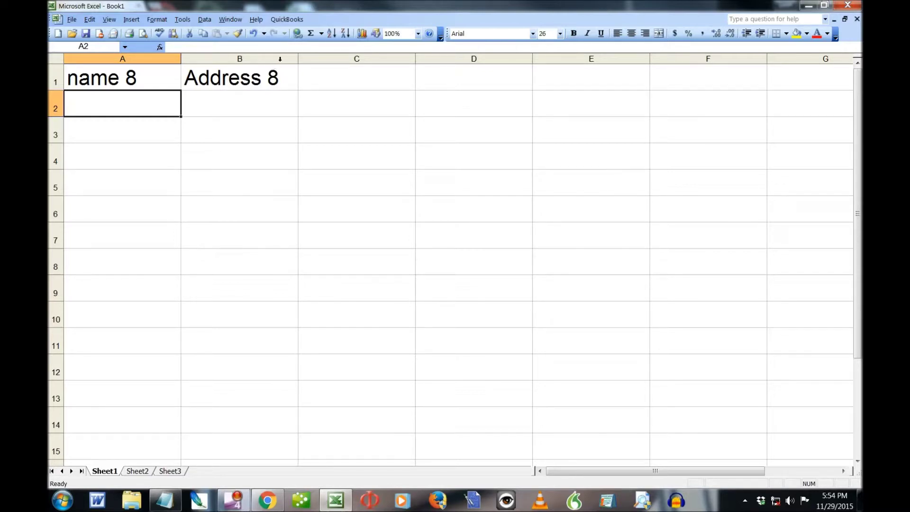
left_click(258, 79)
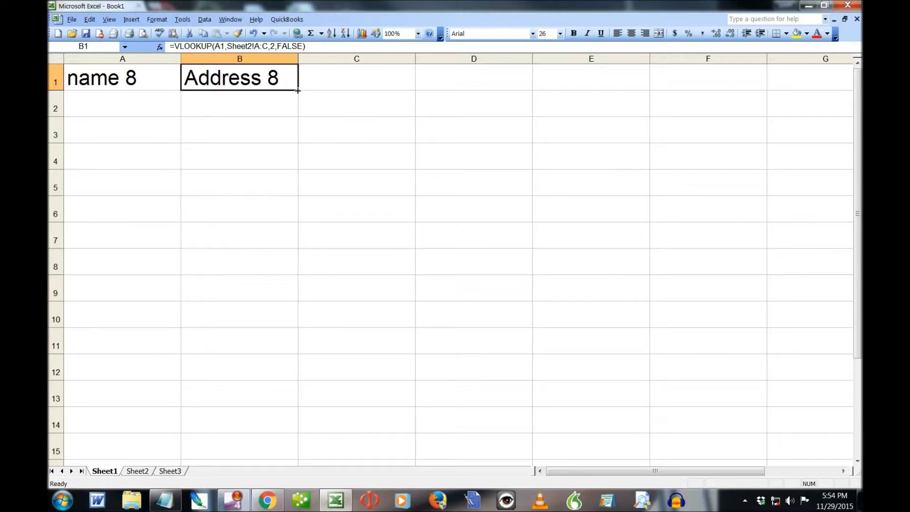
- Copy B1's lookup formula across to C1 and compare the two formulas
left_click_drag(298, 90, 405, 92)
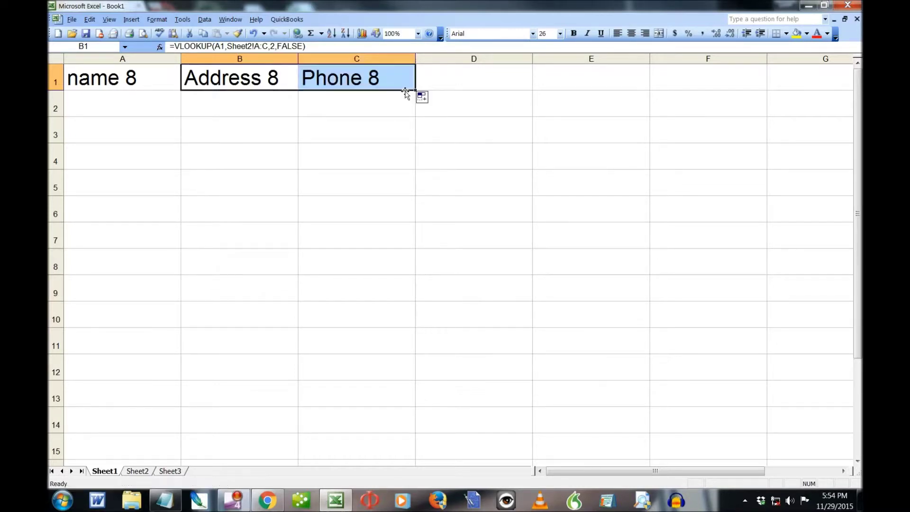
left_click(344, 81)
left_click(265, 81)
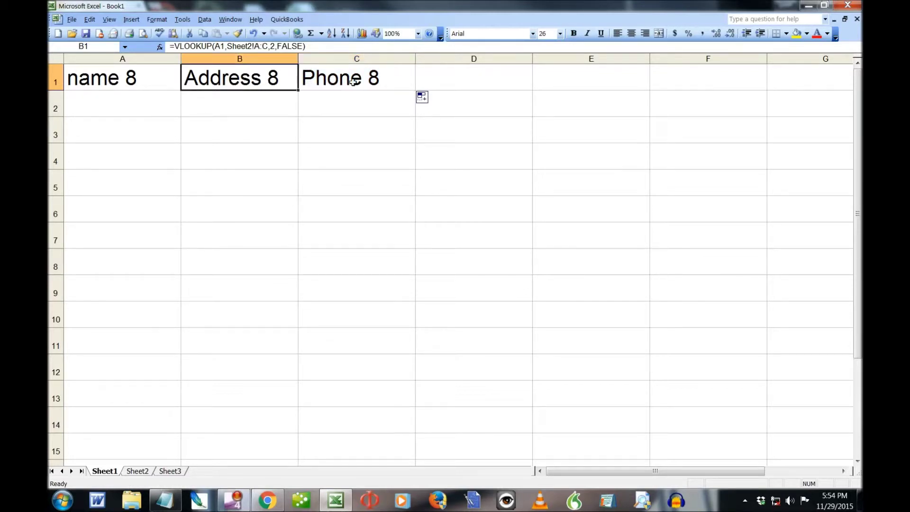
left_click(353, 82)
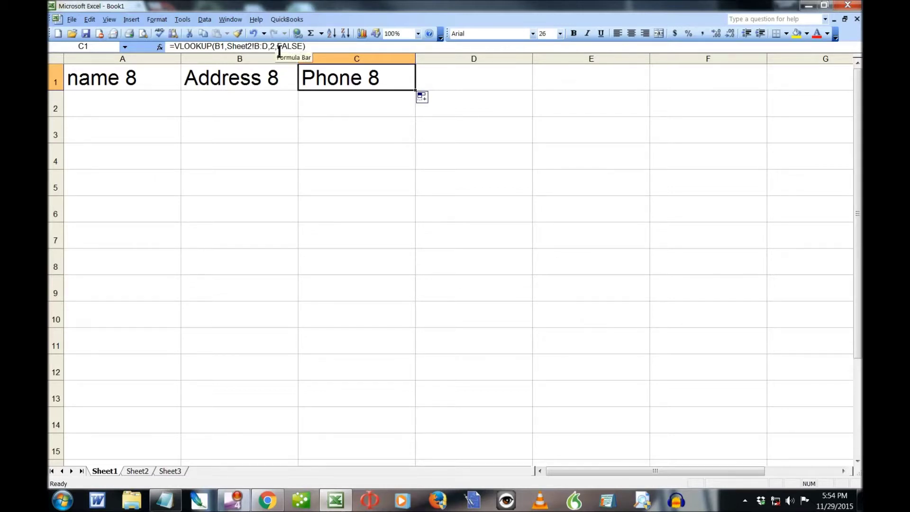
left_click(252, 73)
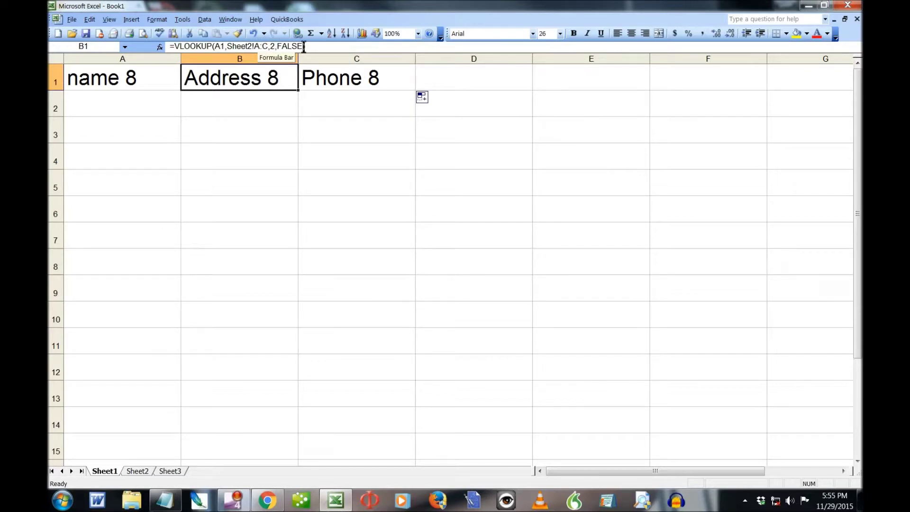
key("Right")
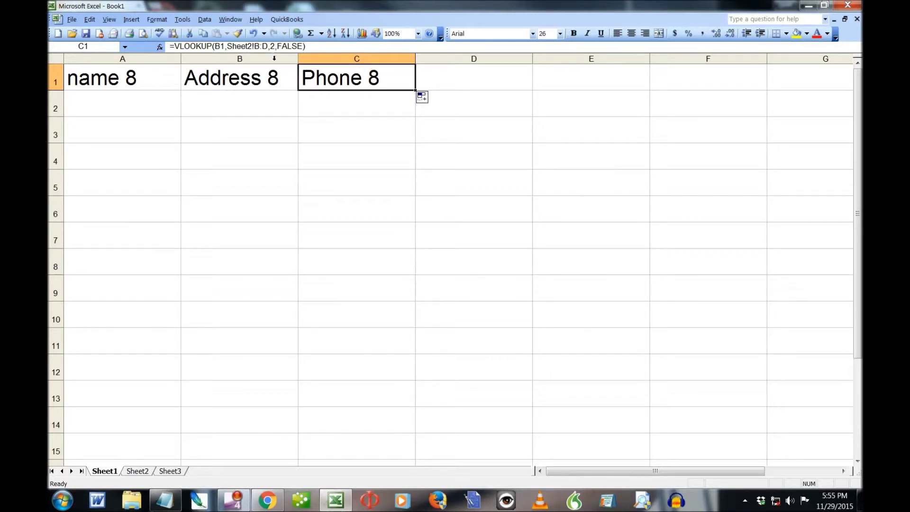
- Fill the B1:C1 lookup formulas down to row 41
left_click(279, 74)
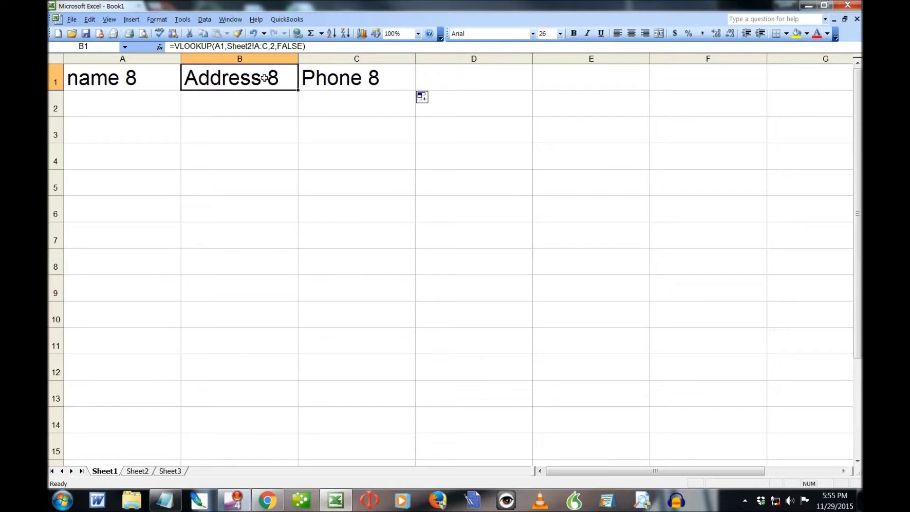
left_click_drag(265, 78, 346, 75)
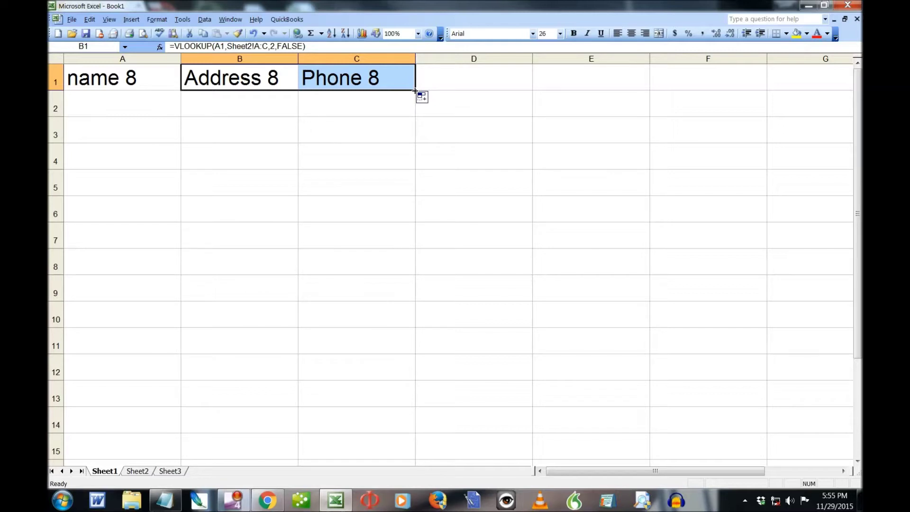
left_click_drag(415, 91, 420, 457)
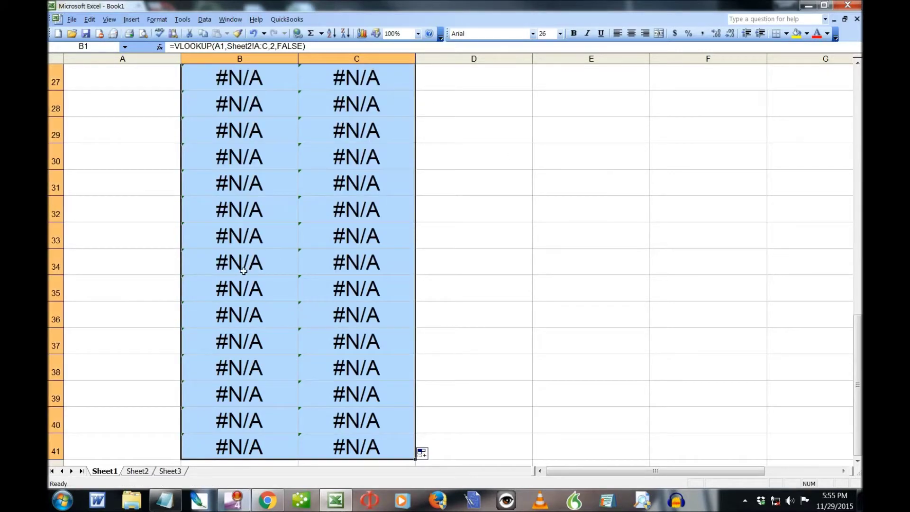
- Enter 'name 4' in A4 so B4 and C4 return Address 4 and Phone 4
scroll(284, 246, "up", 9)
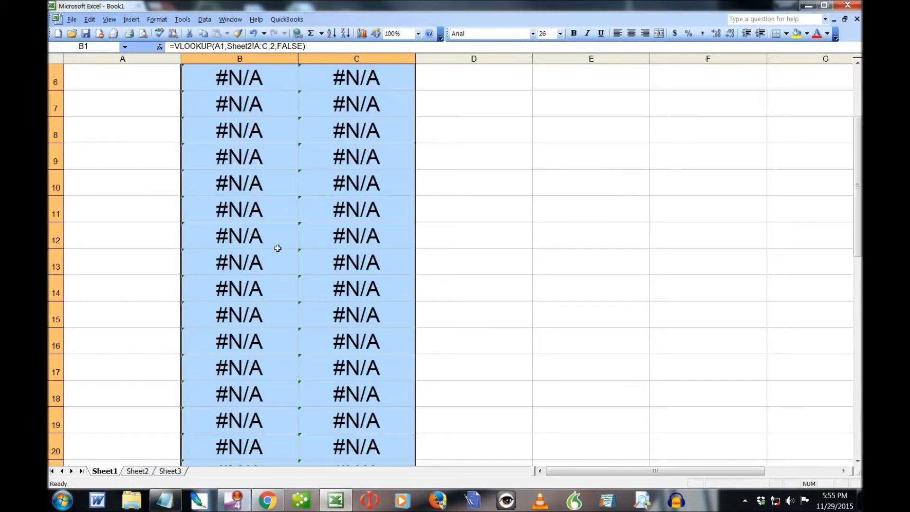
left_click(130, 160)
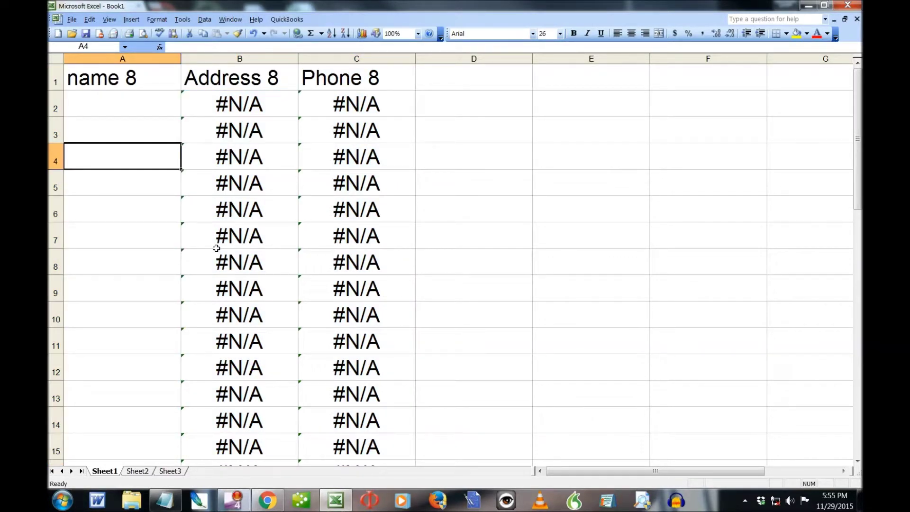
type("name ")
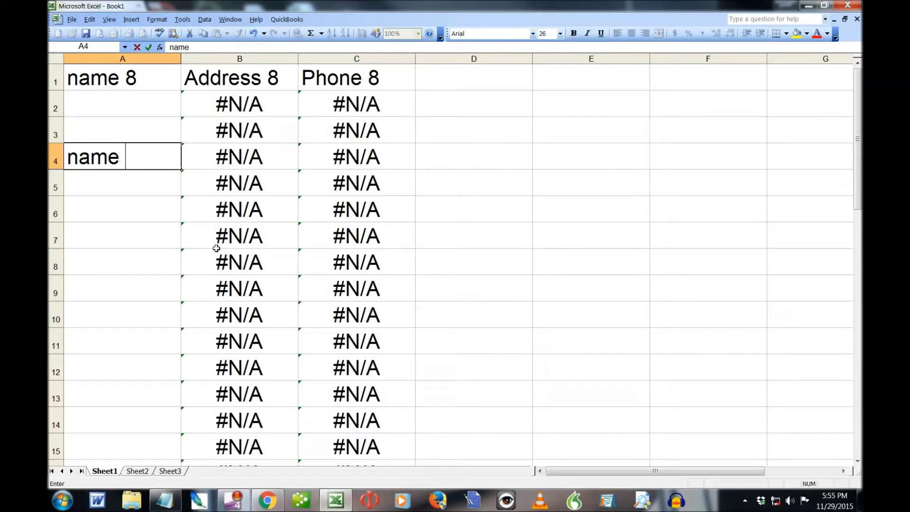
type("4")
key("Return")
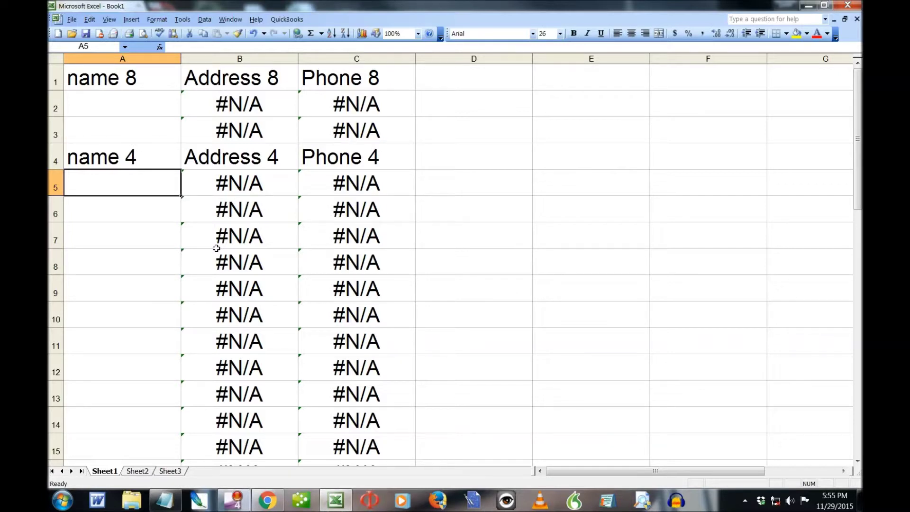
left_click(250, 180)
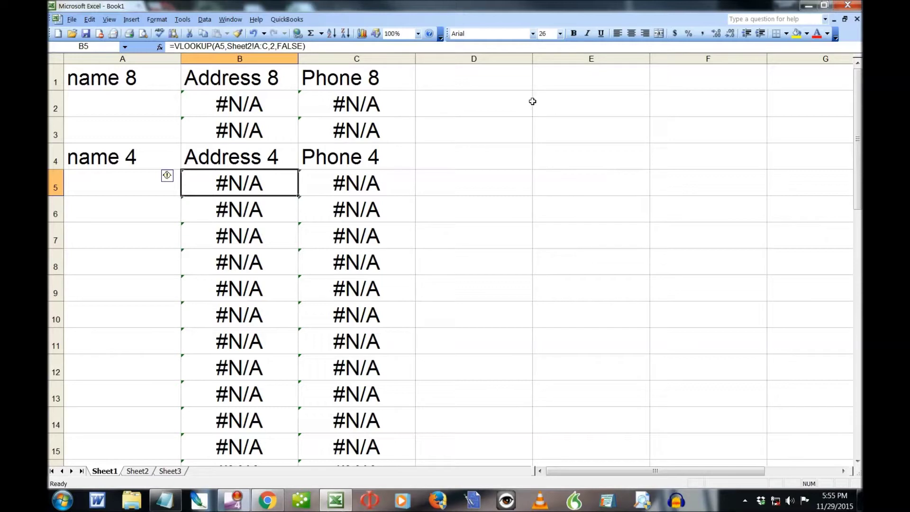
- Wrap B5's VLOOKUP as =IF(A5="","",(VLOOKUP(...))) so a blank name shows nothing
left_click(174, 46)
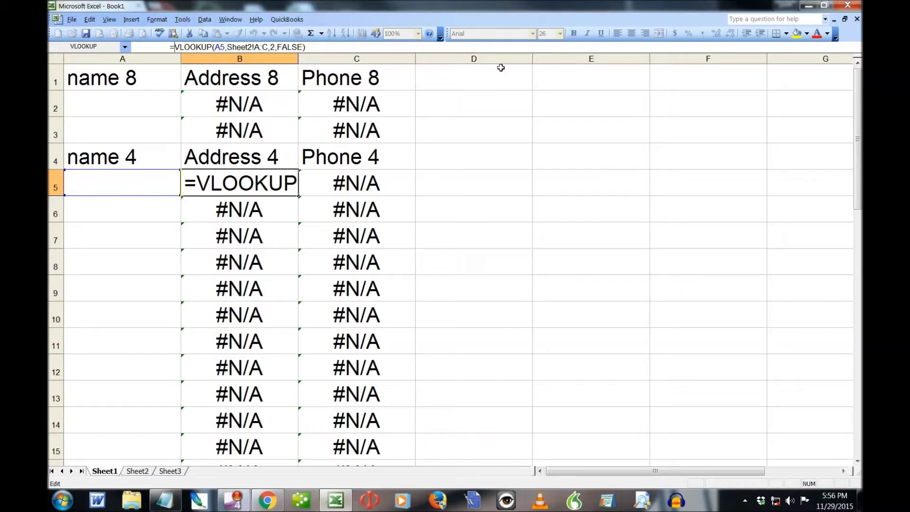
type("(")
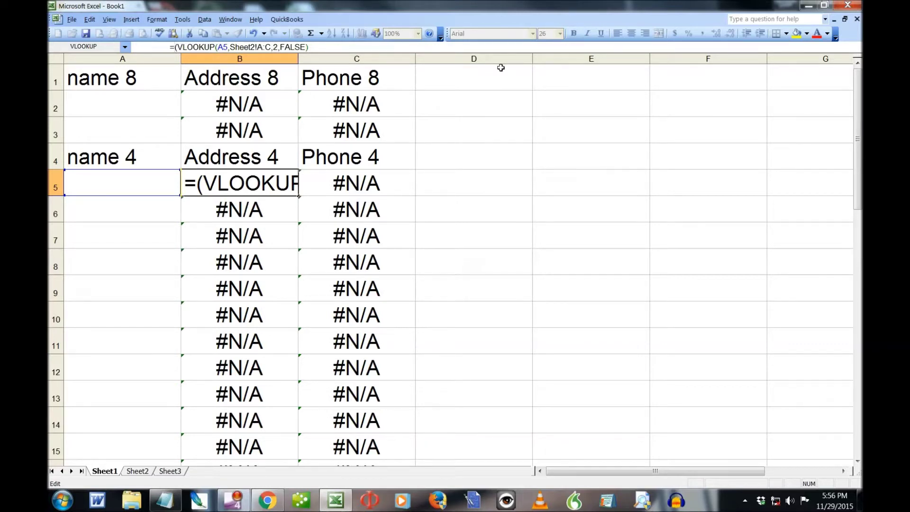
type("I")
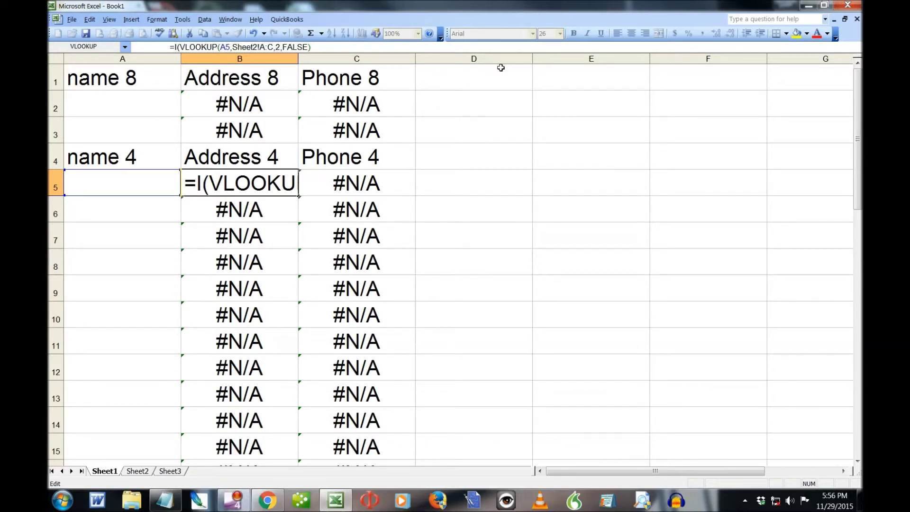
type("F")
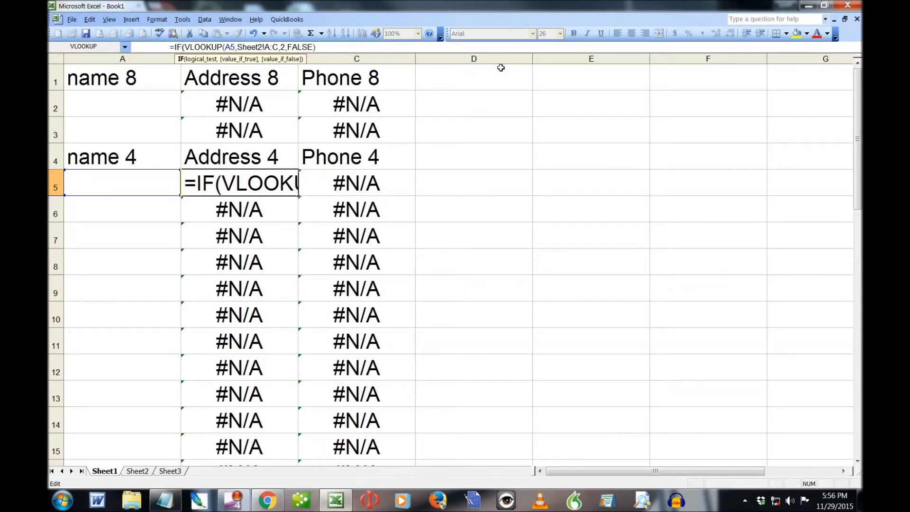
type("(")
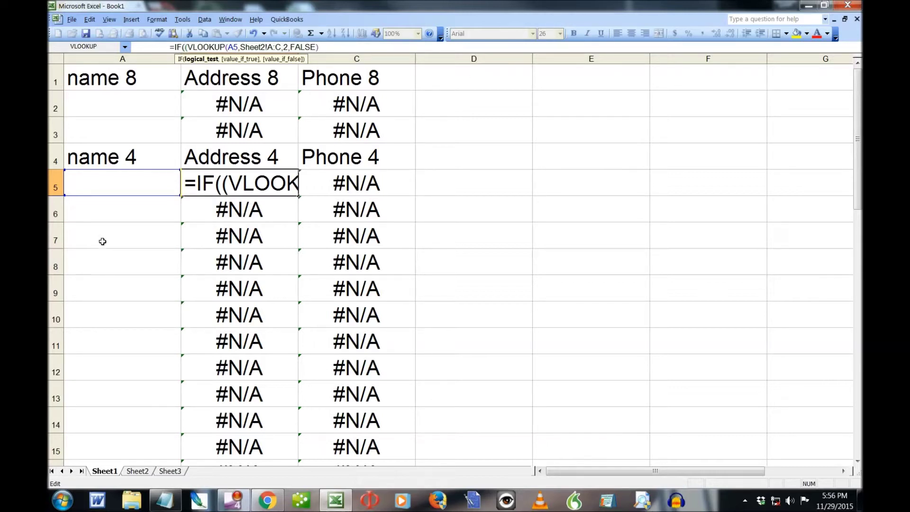
left_click(133, 182)
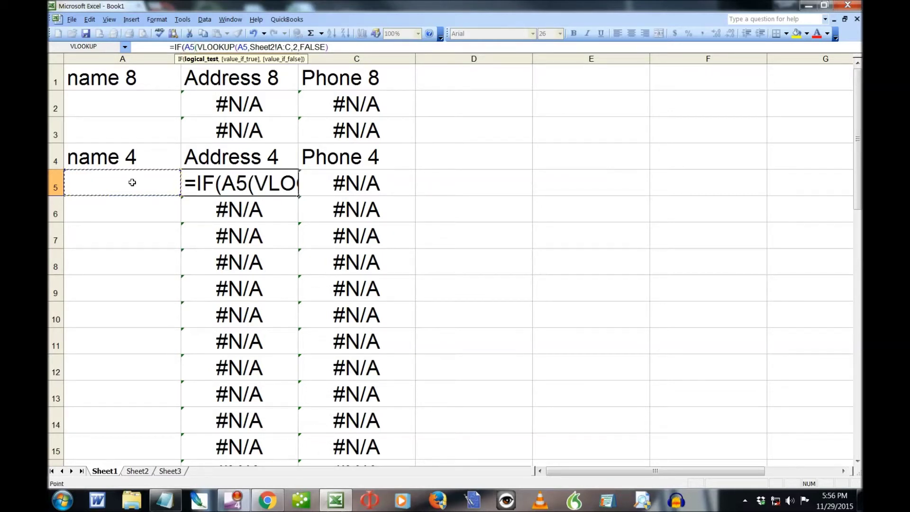
type("=")
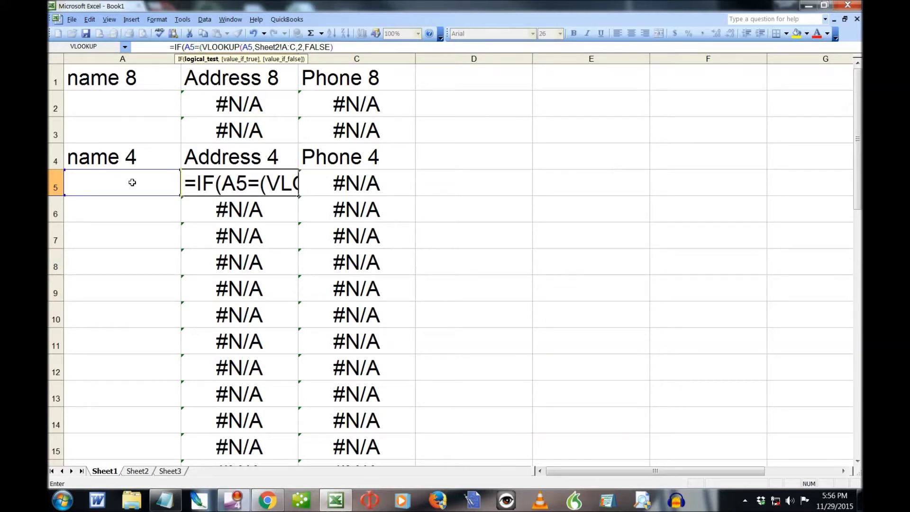
type("\"\"")
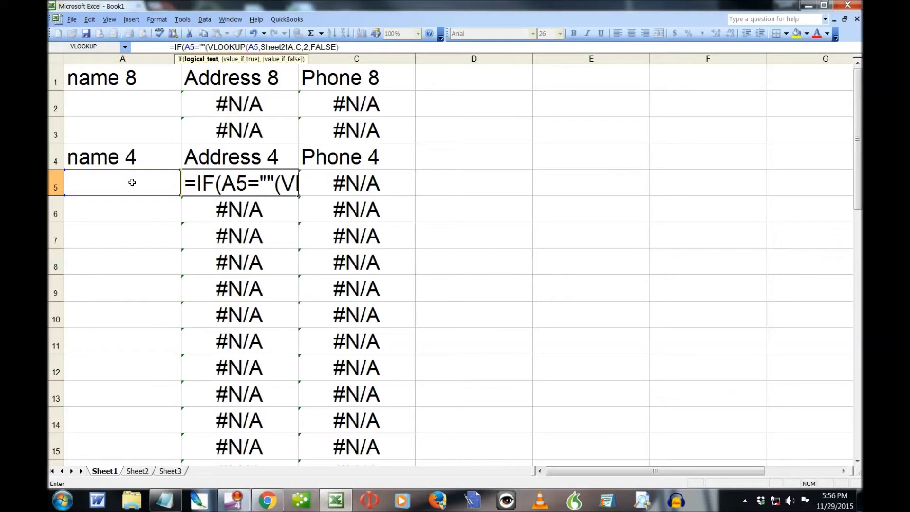
type(",")
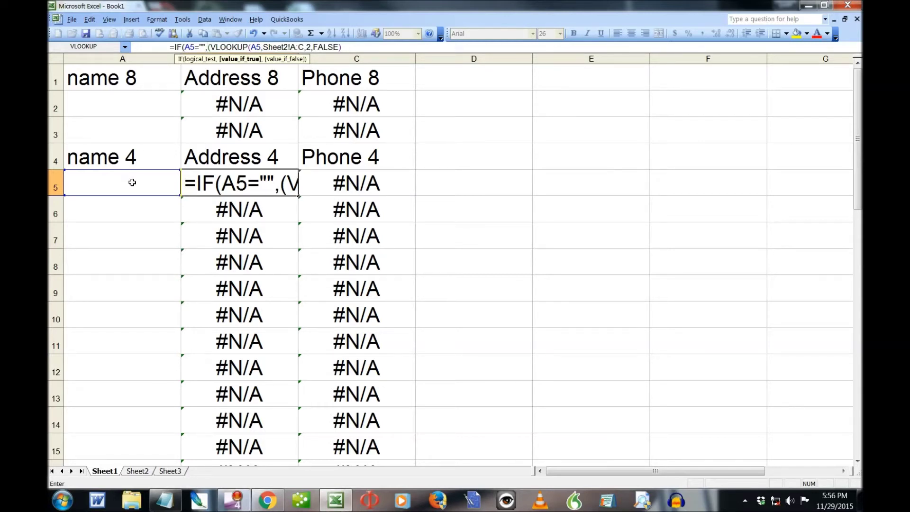
type("\"\"")
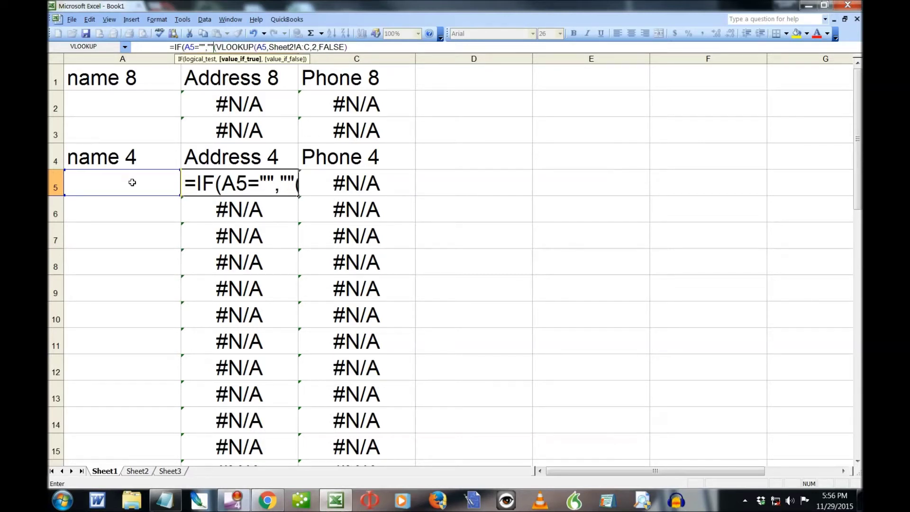
type(",")
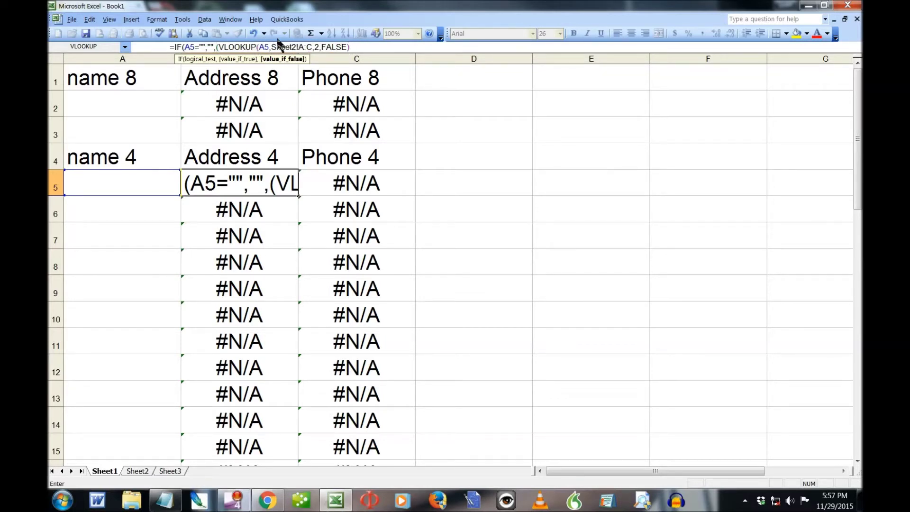
left_click(348, 47)
type(")")
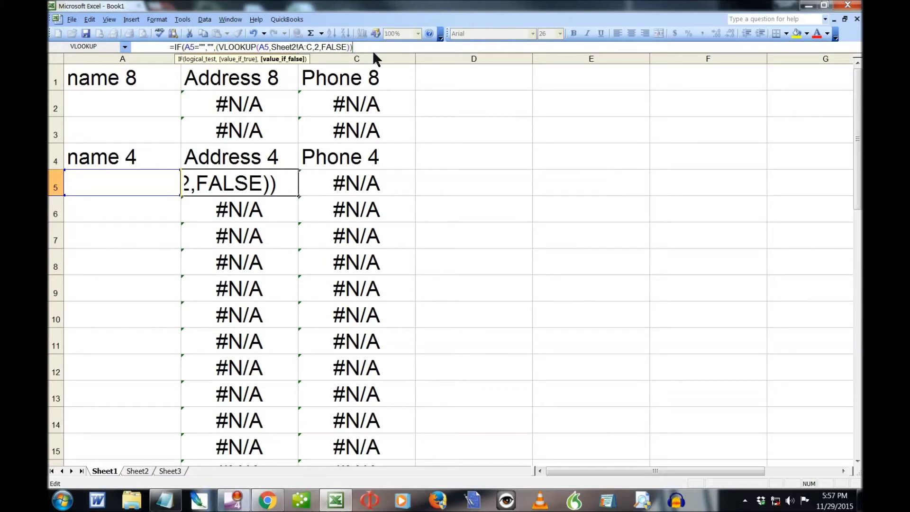
type(")")
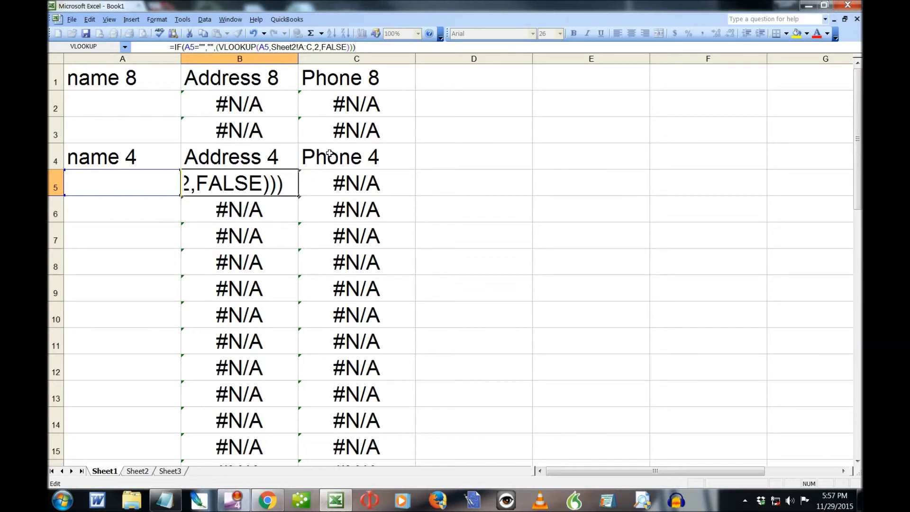
key("Return")
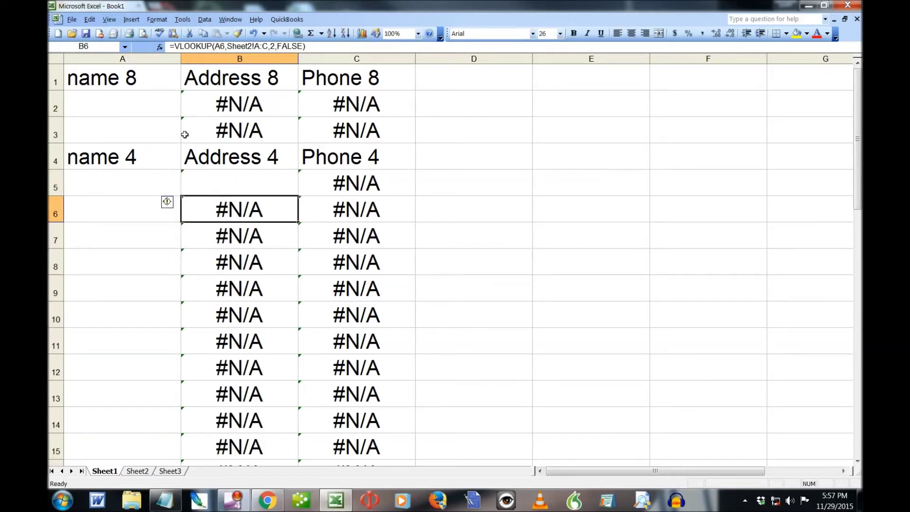
- Enter 'name 4' in A5 after checking B5's formula
left_click(125, 189)
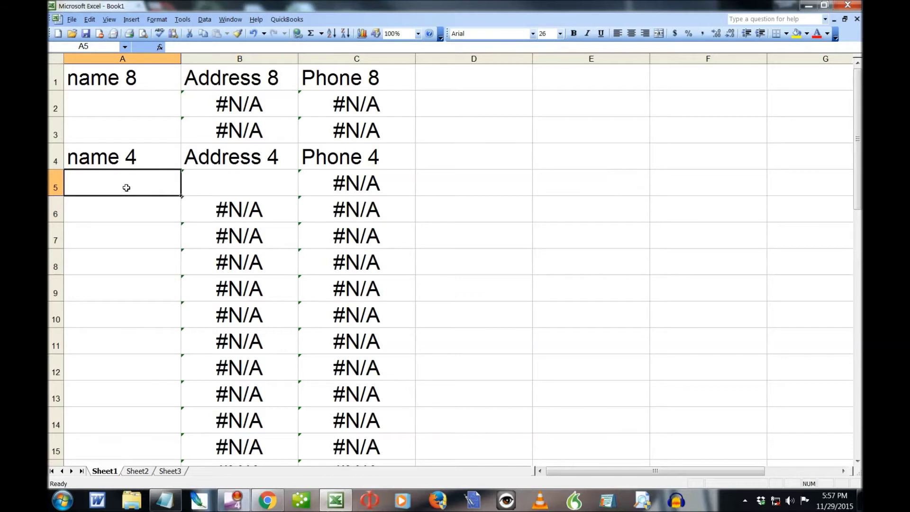
left_click(231, 181)
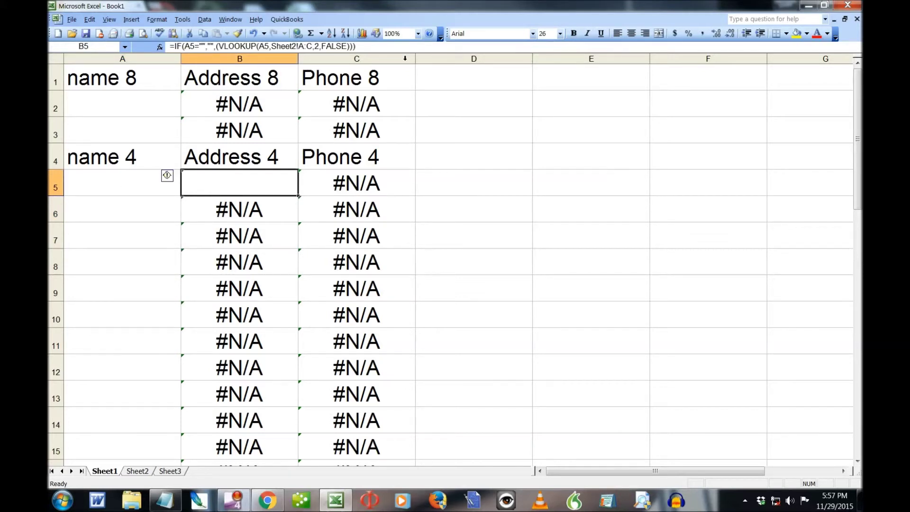
left_click(120, 189)
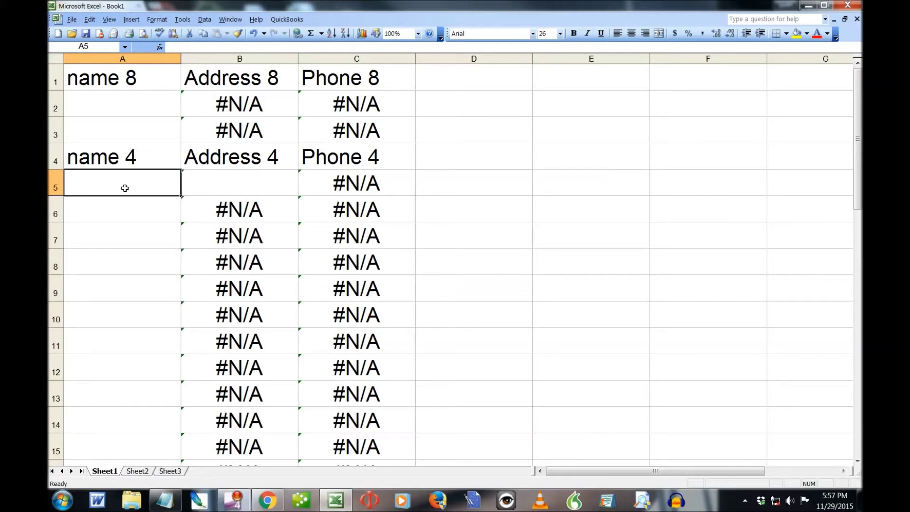
type("name")
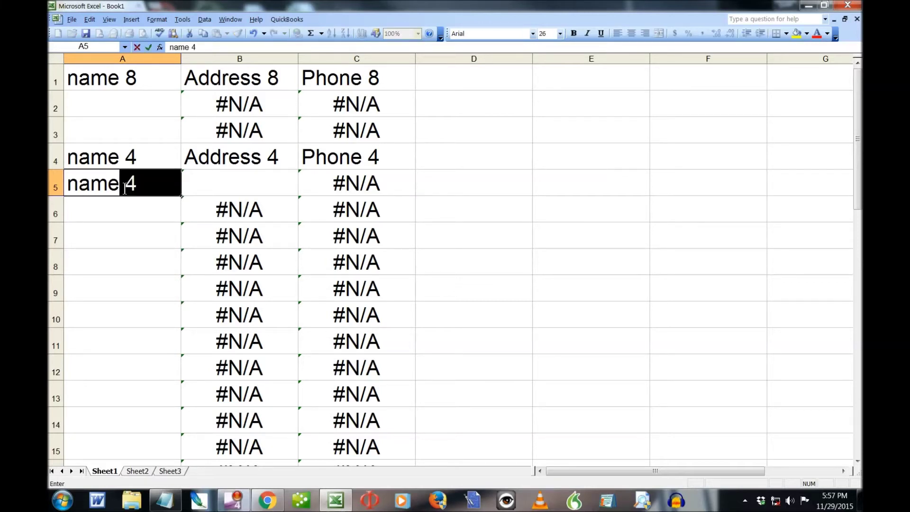
type(" 4")
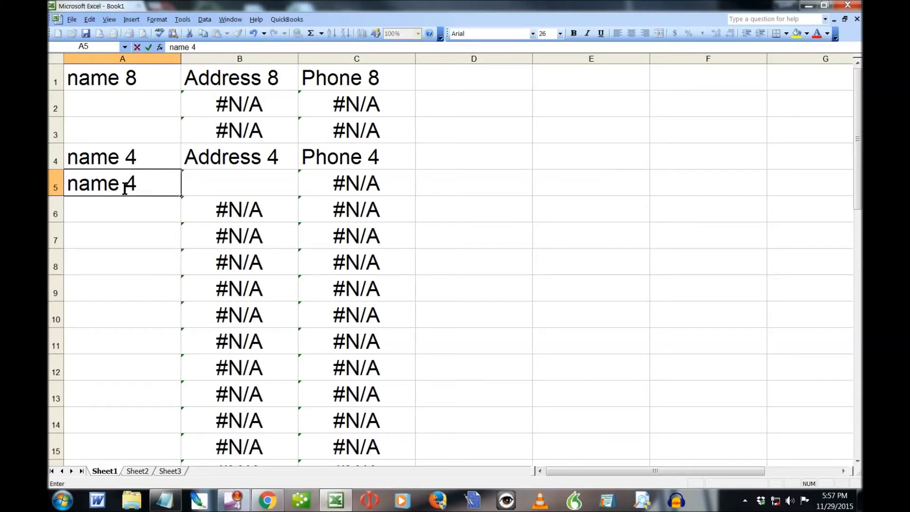
key("Return")
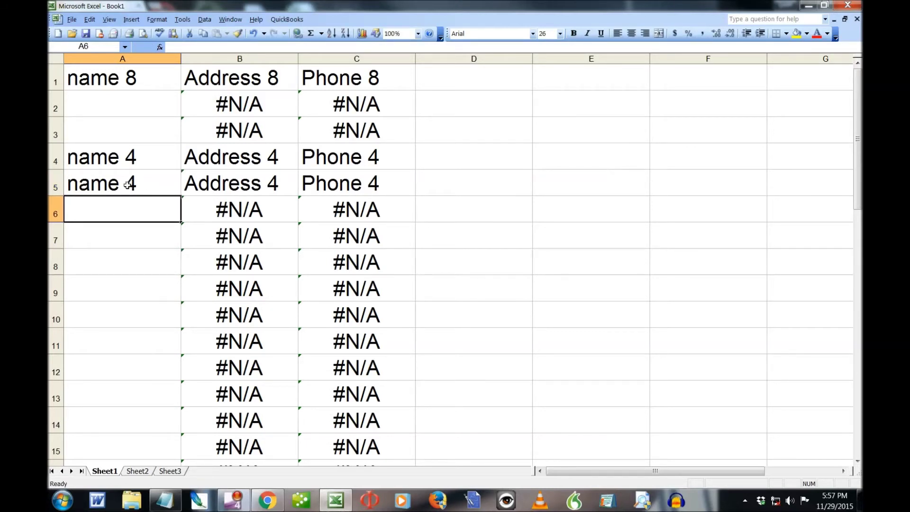
- Edit A5 to 'name 22' so B5 and C5 return Address 22 and Phone 22
left_click(128, 185)
left_click(202, 48)
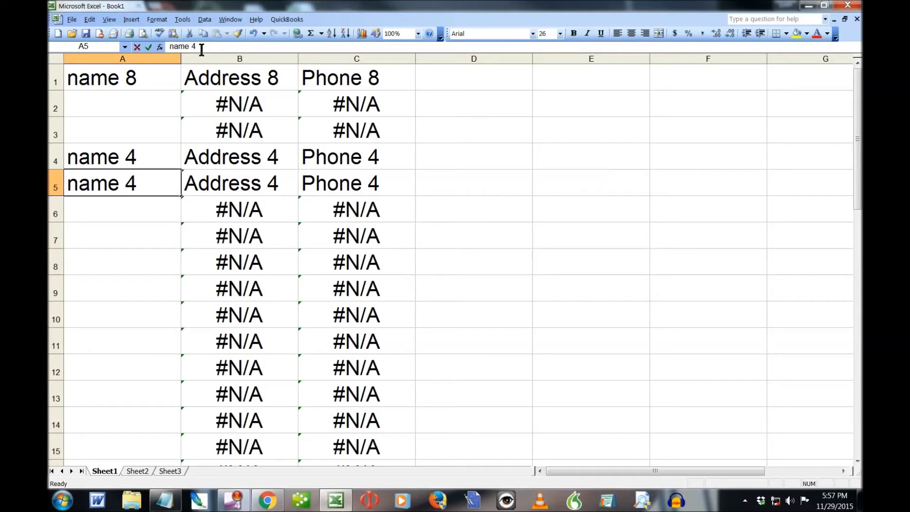
key("BackSpace")
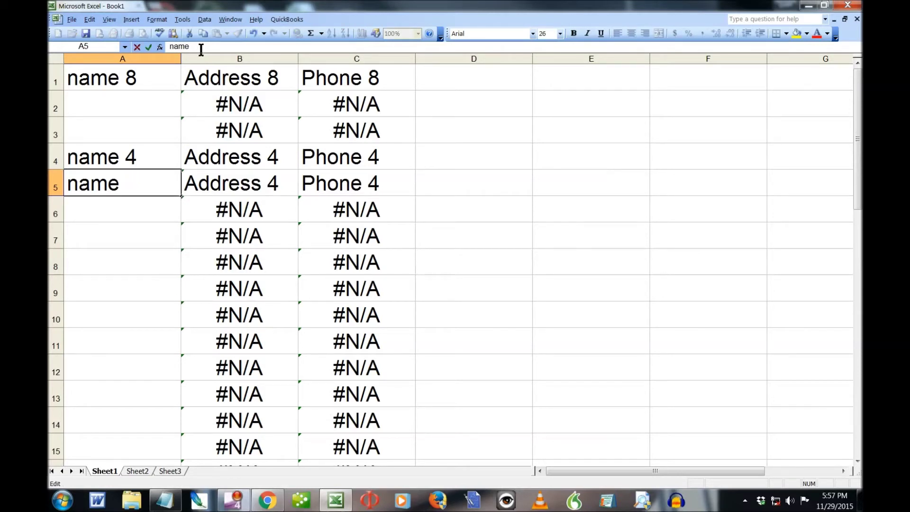
type("22")
left_click(128, 213)
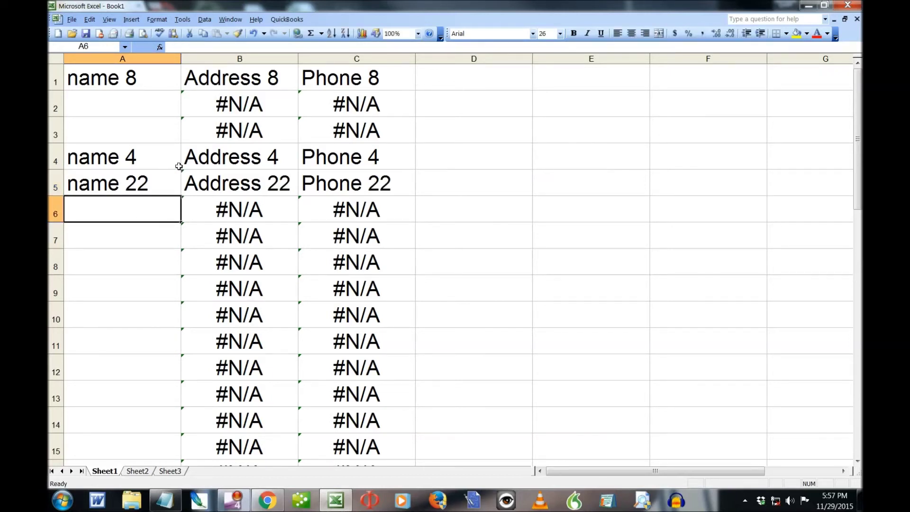
left_click(208, 180)
- Fill the B5:C5 IF-lookup formulas down columns B and C and check C5's formula
left_click_drag(208, 180, 363, 179)
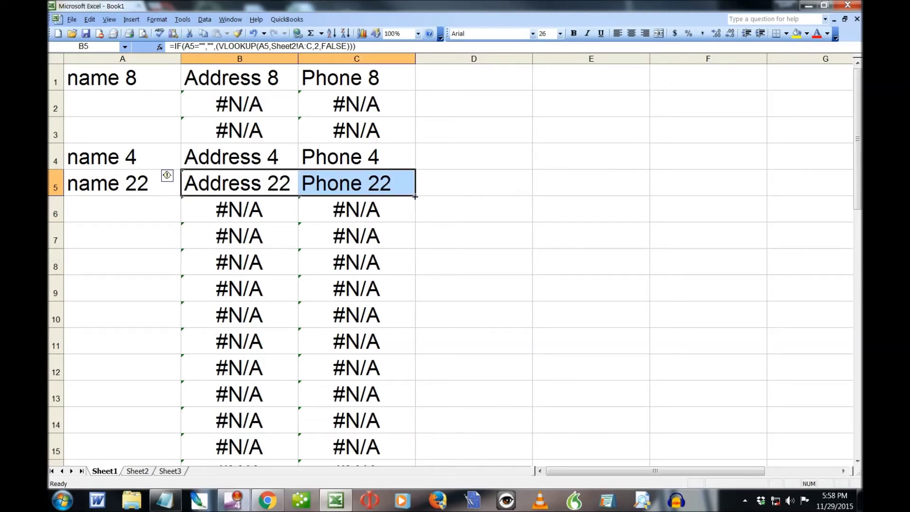
left_click_drag(415, 196, 419, 469)
scroll(372, 332, "up", 7)
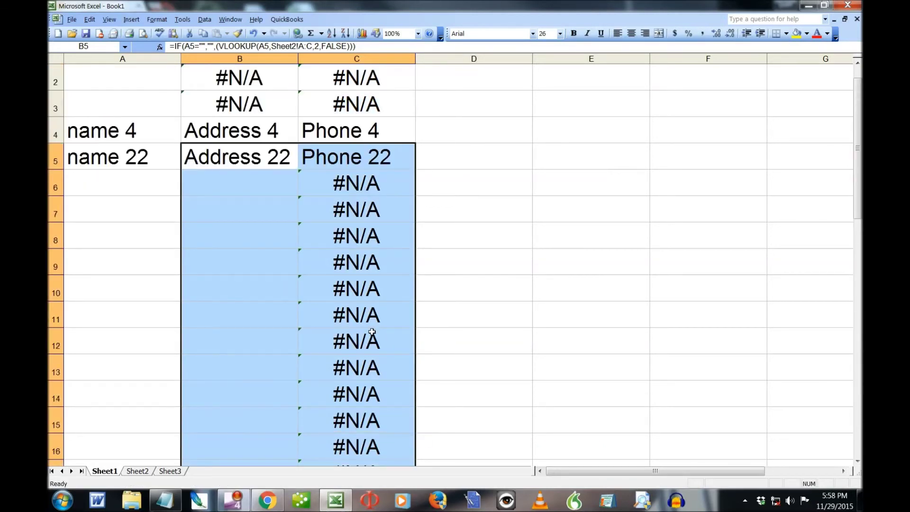
left_click(248, 183)
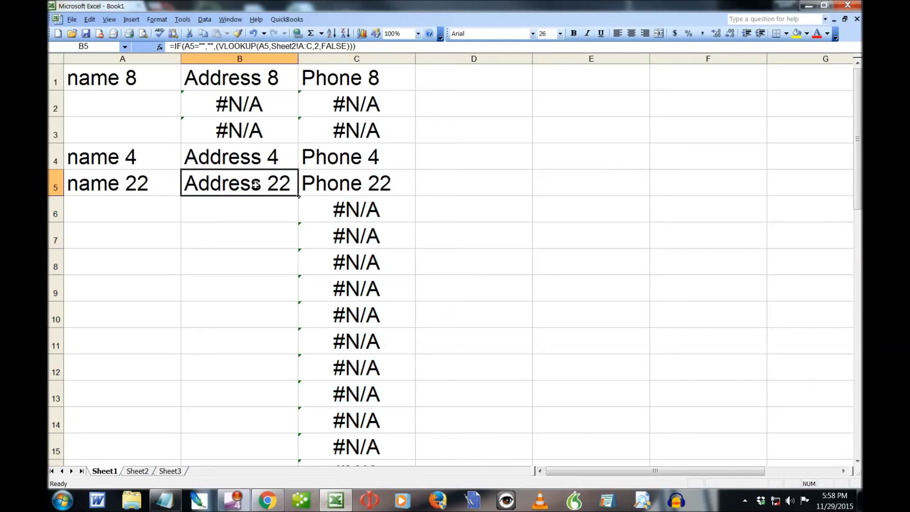
left_click(369, 183)
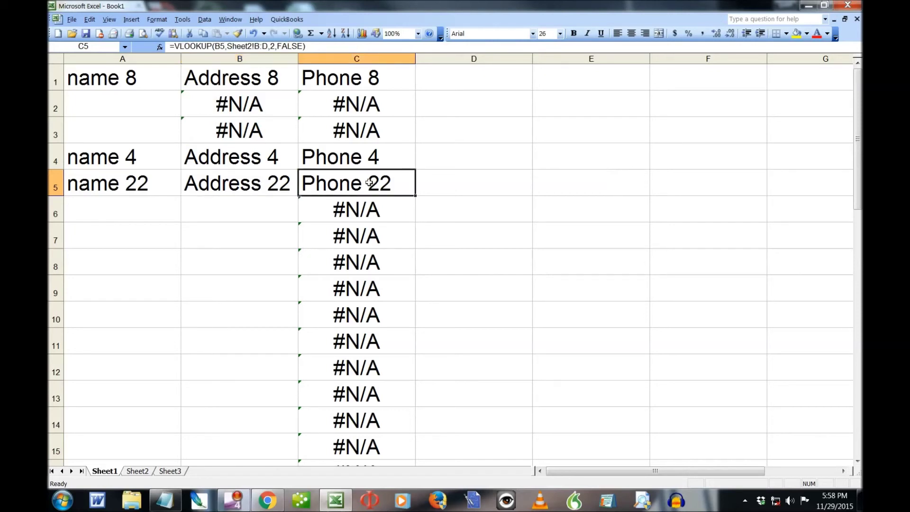
left_click(236, 185)
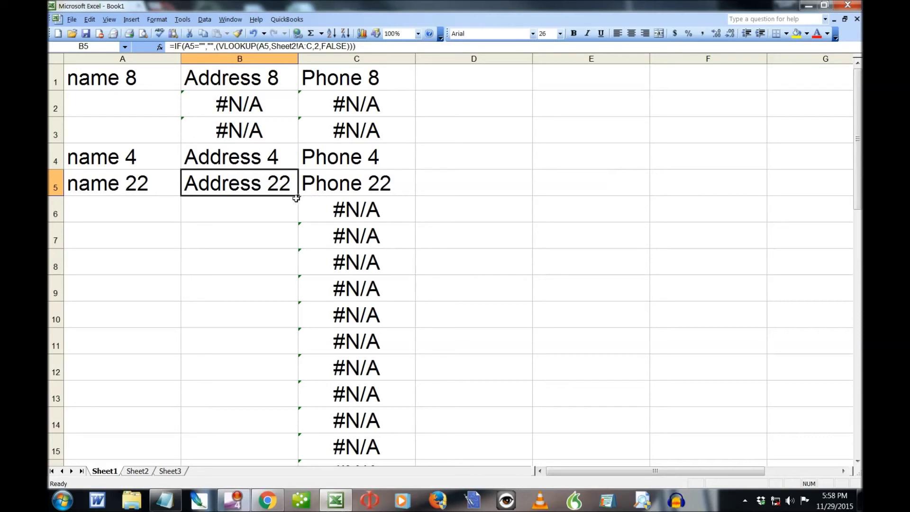
- Refill B5:C5 far down columns B and C, then return to the top of the sheet
left_click_drag(298, 196, 417, 197)
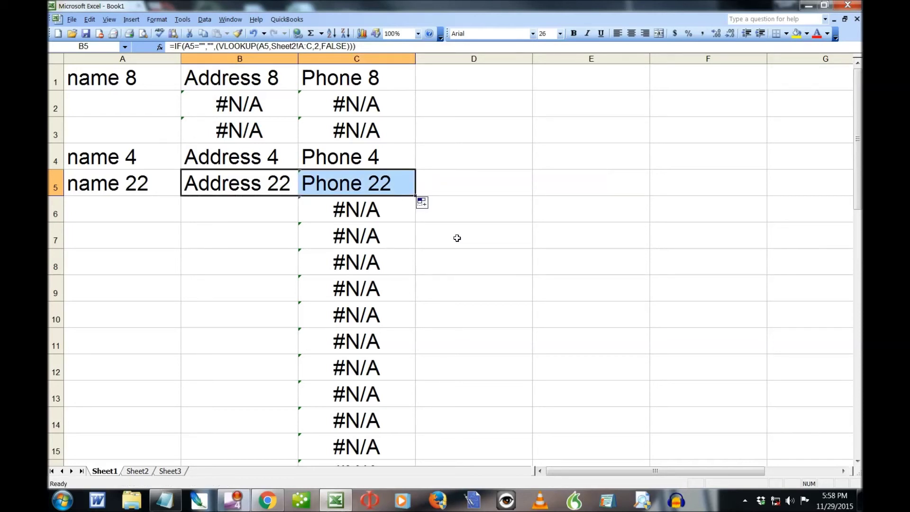
left_click_drag(416, 195, 400, 356)
scroll(272, 231, "up", 9)
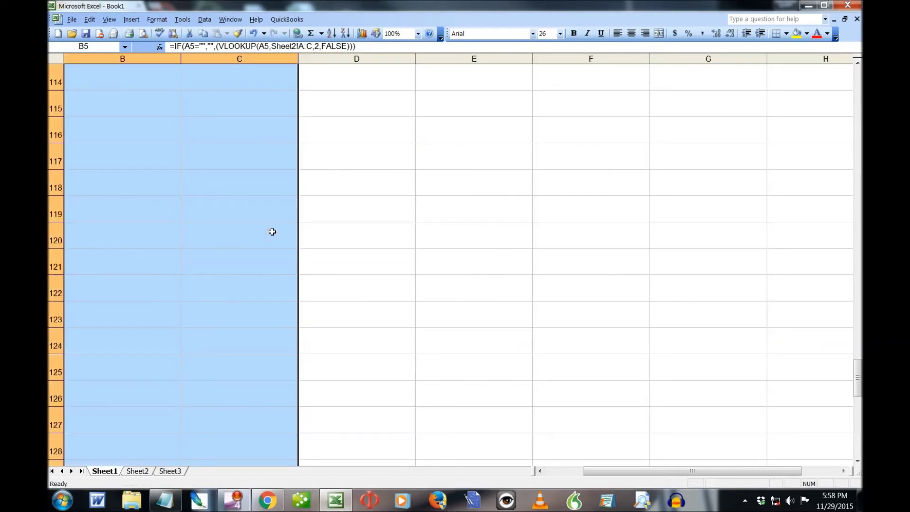
scroll(159, 282, "up", 7)
left_click_drag(624, 470, 555, 479)
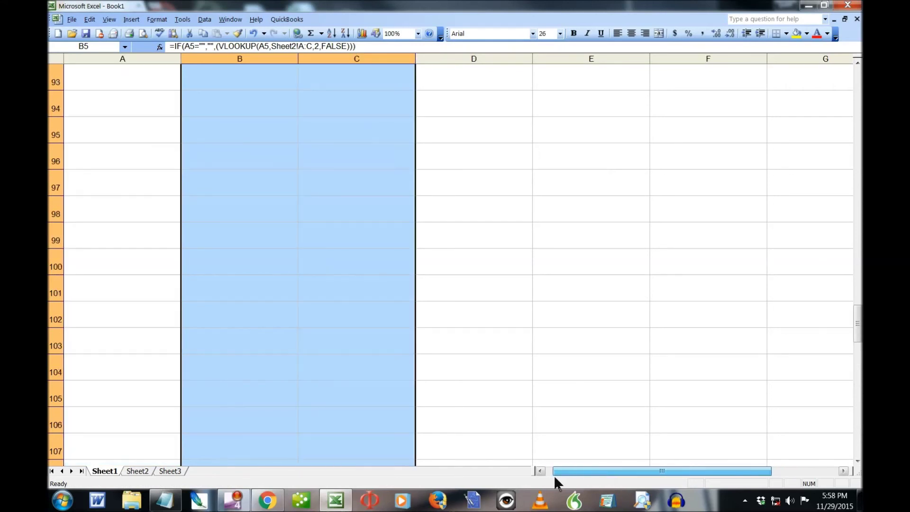
scroll(264, 300, "up", 12)
left_click(171, 211)
scroll(153, 215, "up", 6)
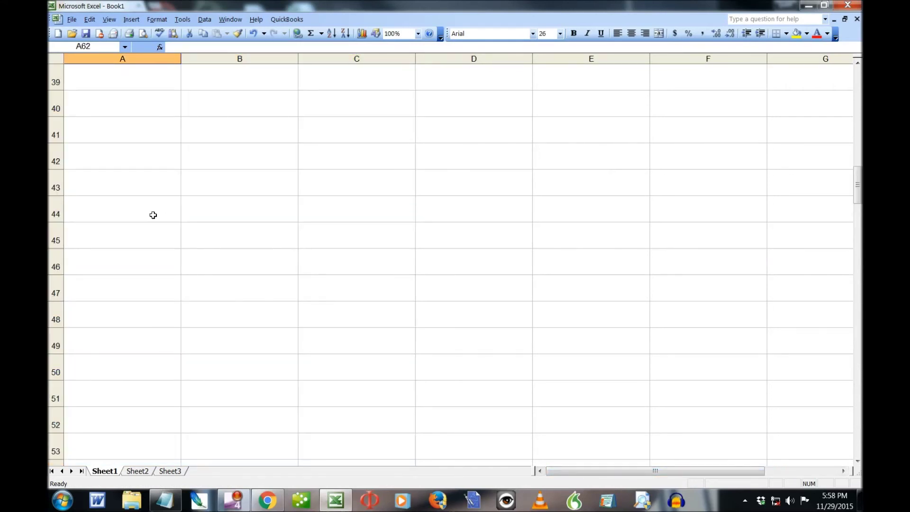
scroll(153, 215, "up", 13)
left_click(135, 208)
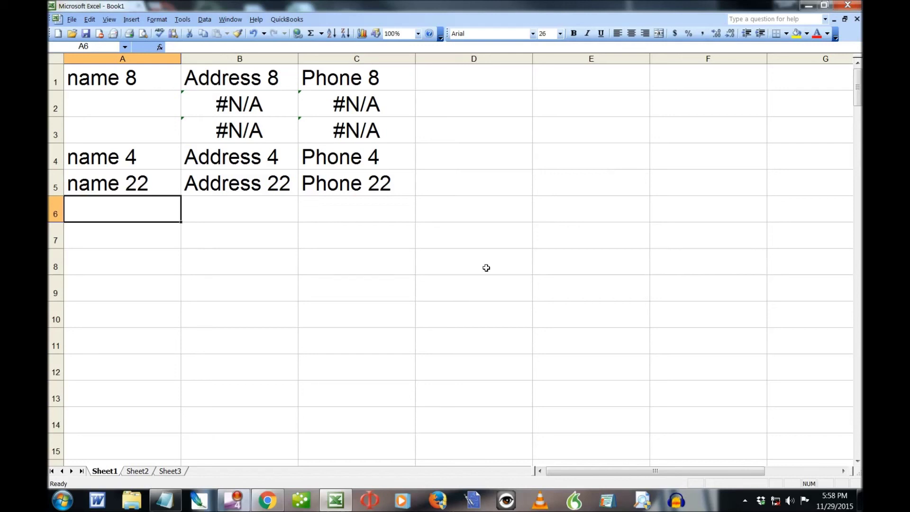
- Enter 'name 12' in A6 to pull in Address 12 and Phone 12
type("name")
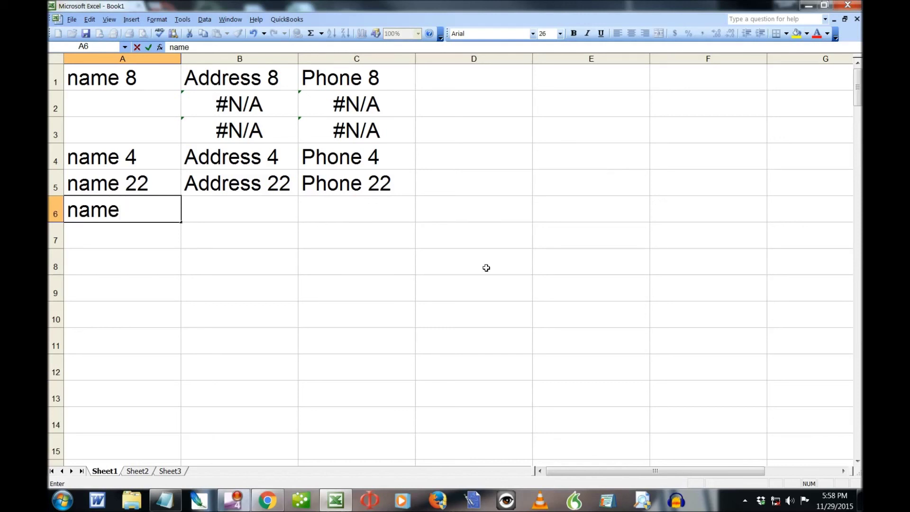
type(" 12")
key("Return")
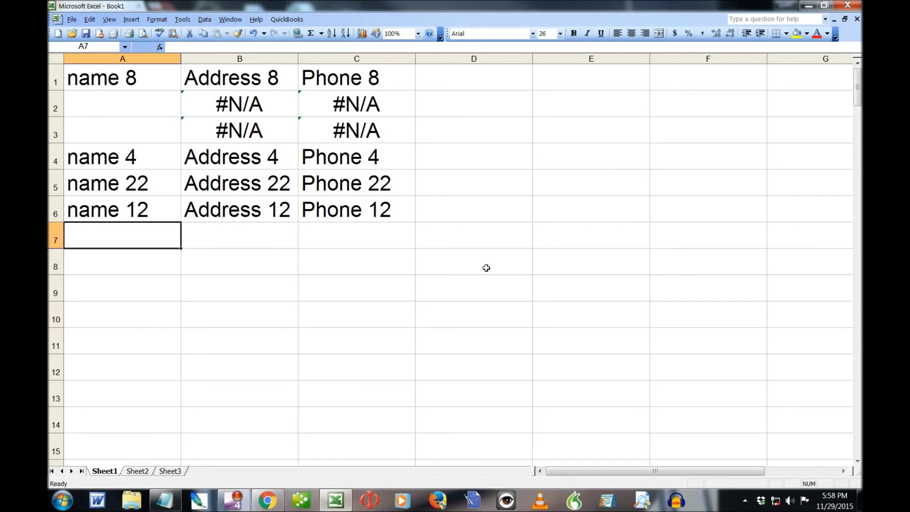